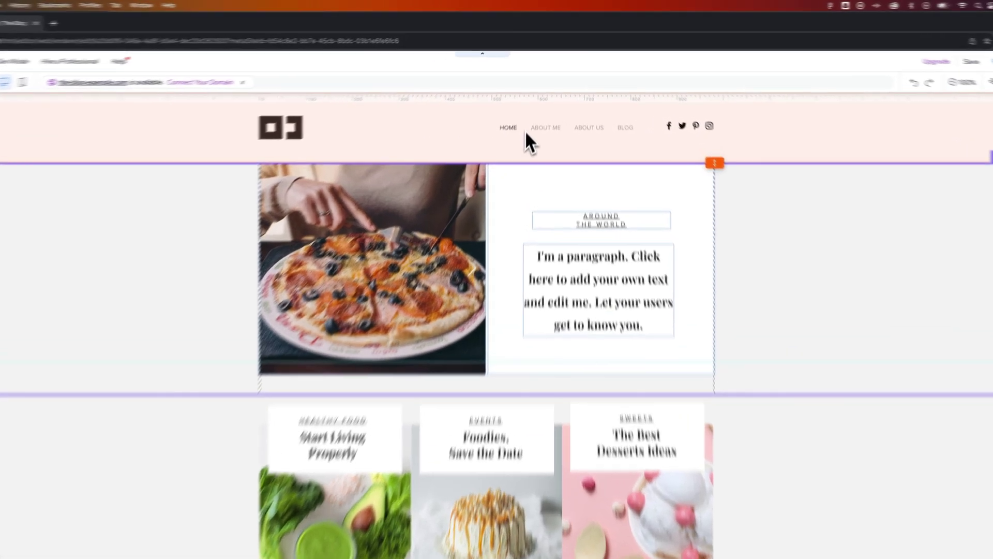
# Step: Insert a blank white Basic section between the header and the pizza welcome section
pyautogui.click(533, 111)
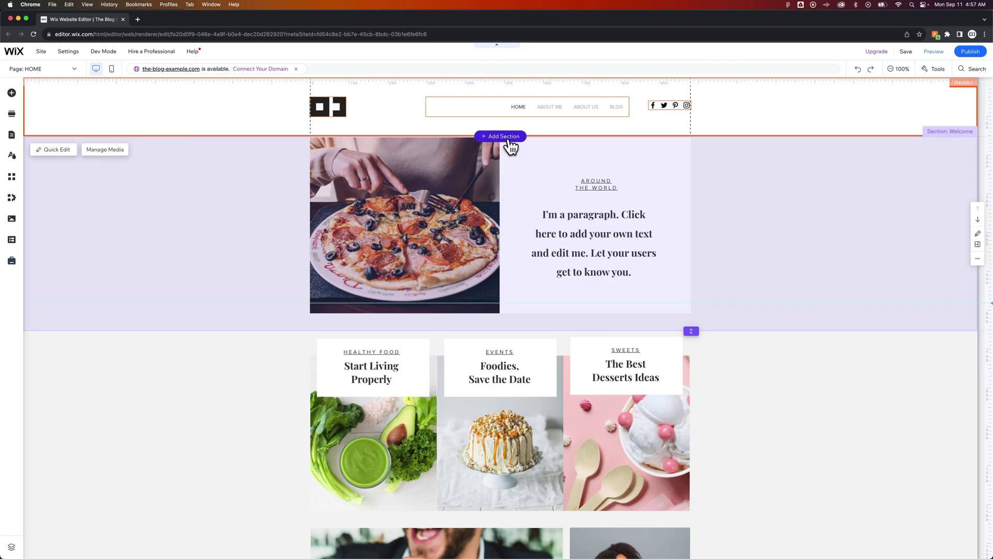
pyautogui.click(509, 139)
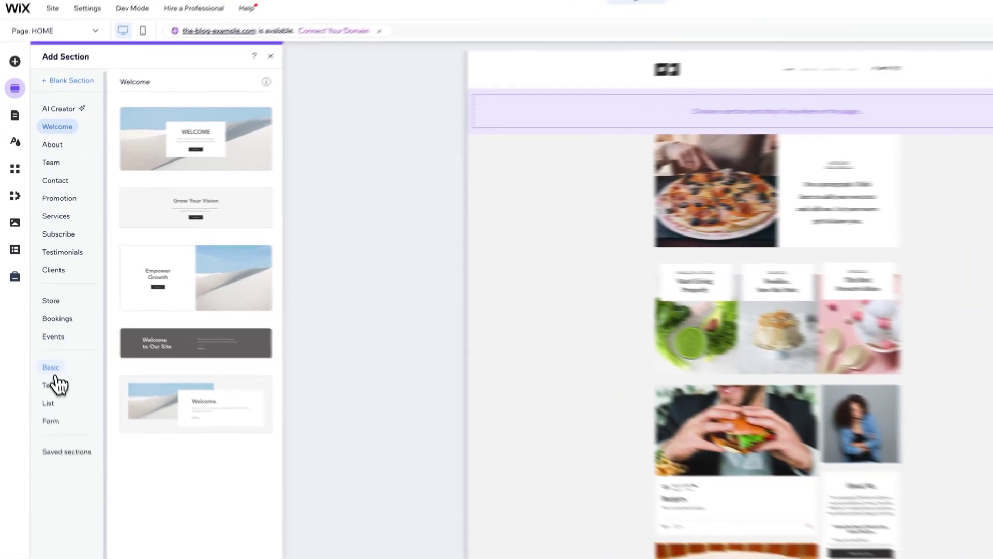
pyautogui.click(40, 331)
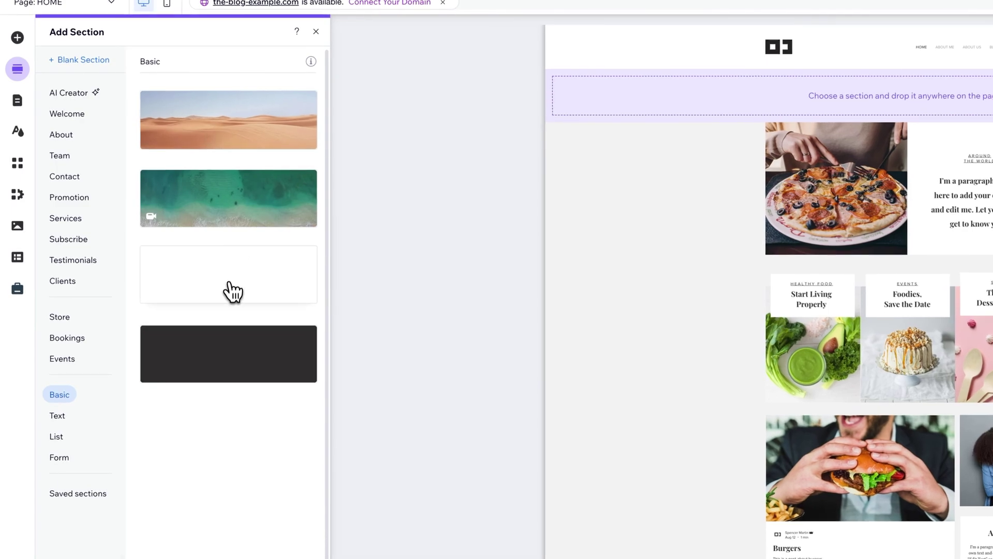
pyautogui.click(229, 289)
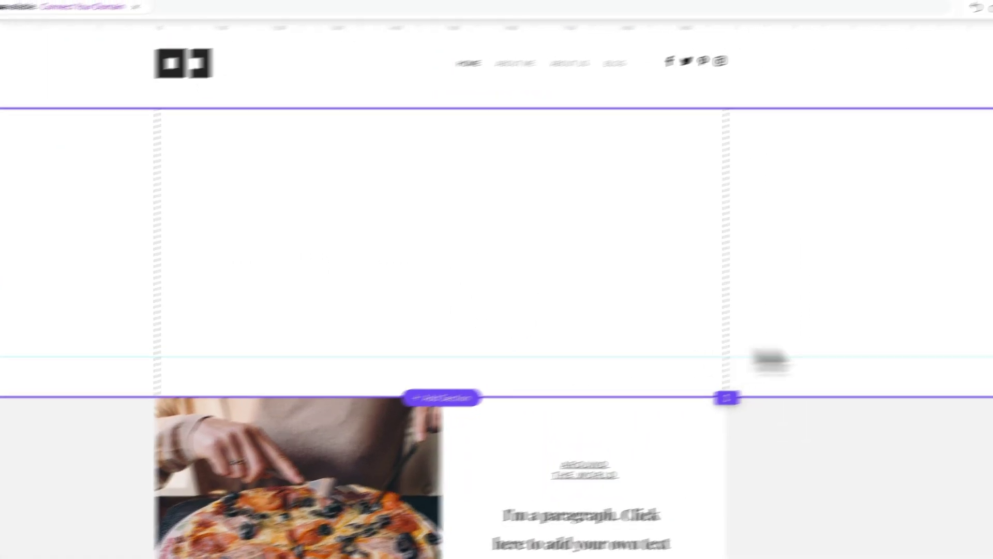
pyautogui.moveTo(992, 349); pyautogui.dragTo(992, 147)
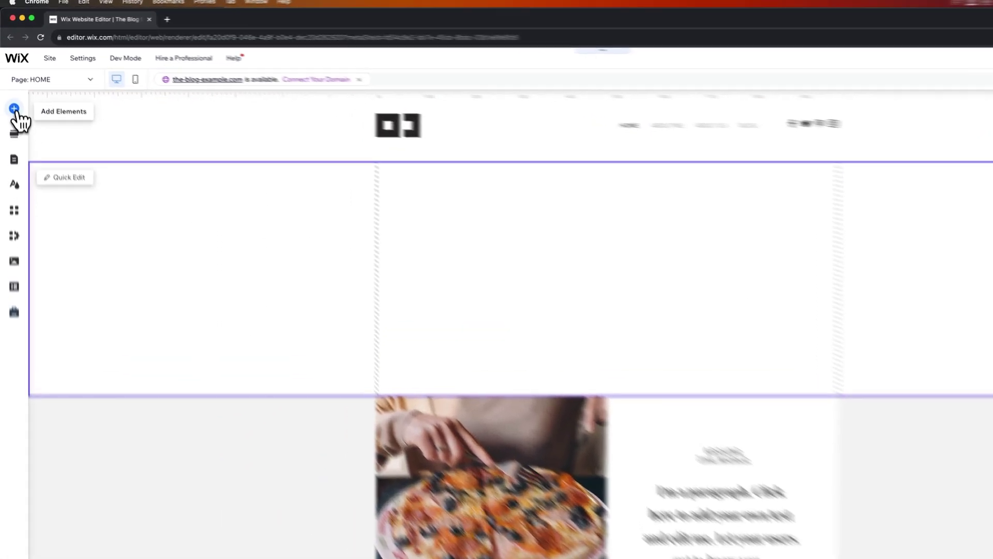
# Step: Drag the first horizontal menu style into the new section and centre it near the top
pyautogui.click(14, 109)
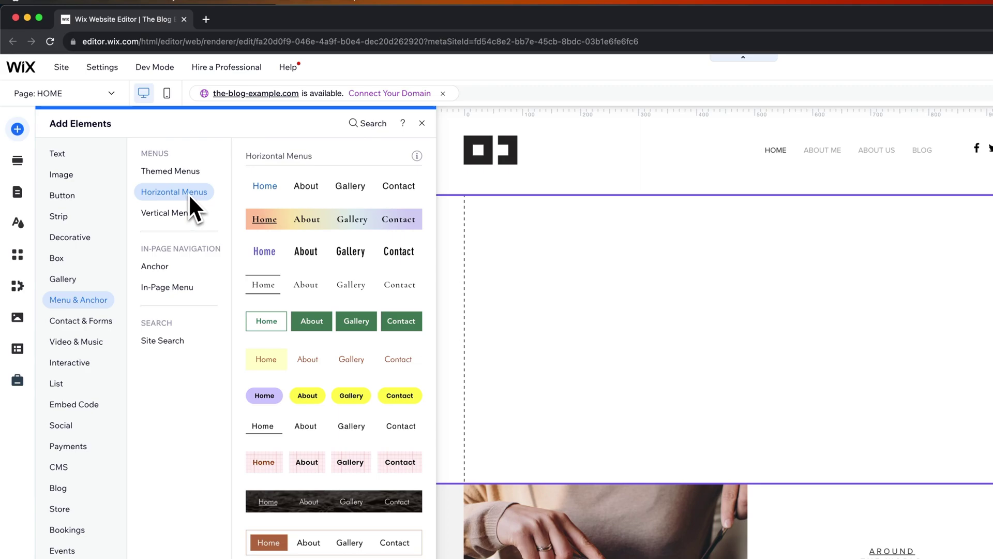
pyautogui.moveTo(268, 192); pyautogui.dragTo(605, 357)
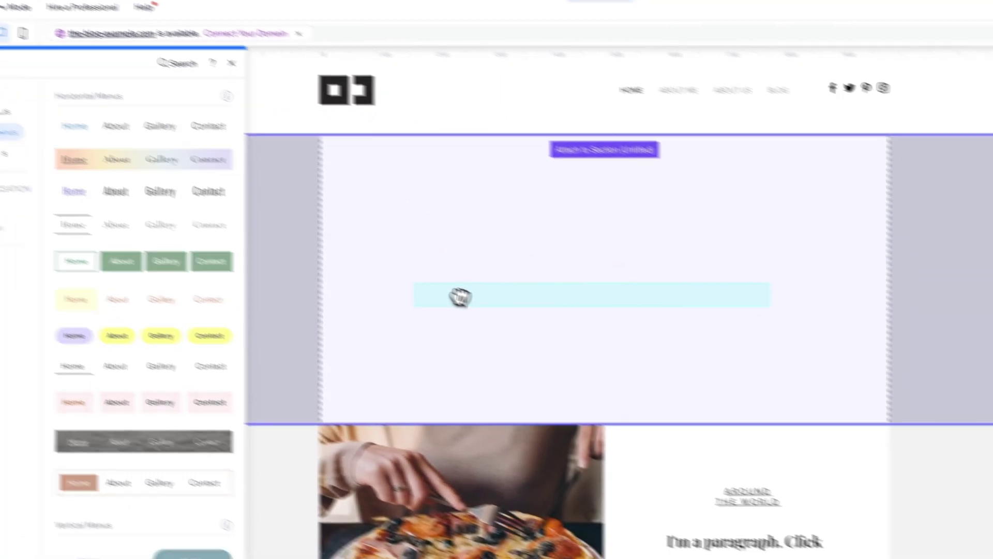
pyautogui.moveTo(460, 296); pyautogui.dragTo(460, 297)
pyautogui.moveTo(521, 294); pyautogui.dragTo(539, 296)
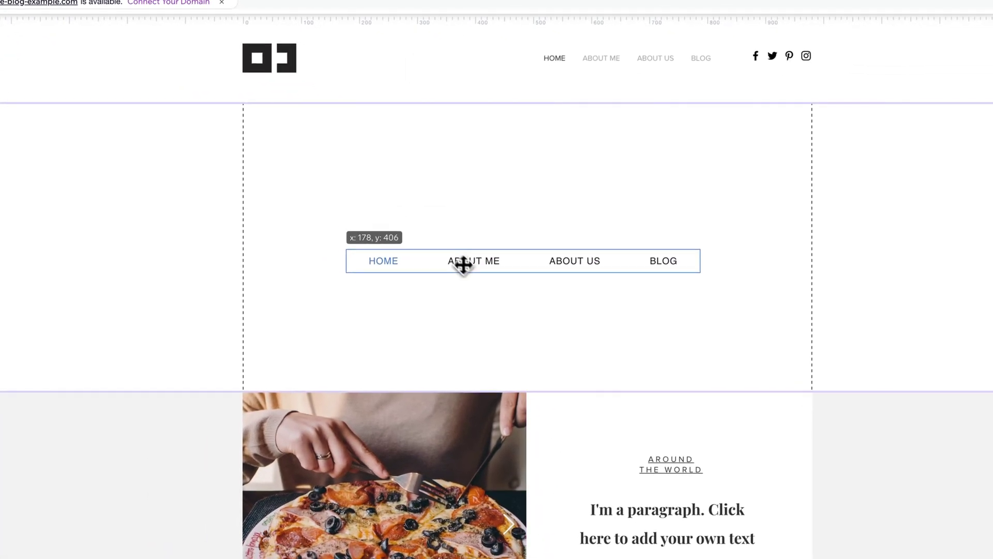
pyautogui.moveTo(462, 265); pyautogui.dragTo(390, 362)
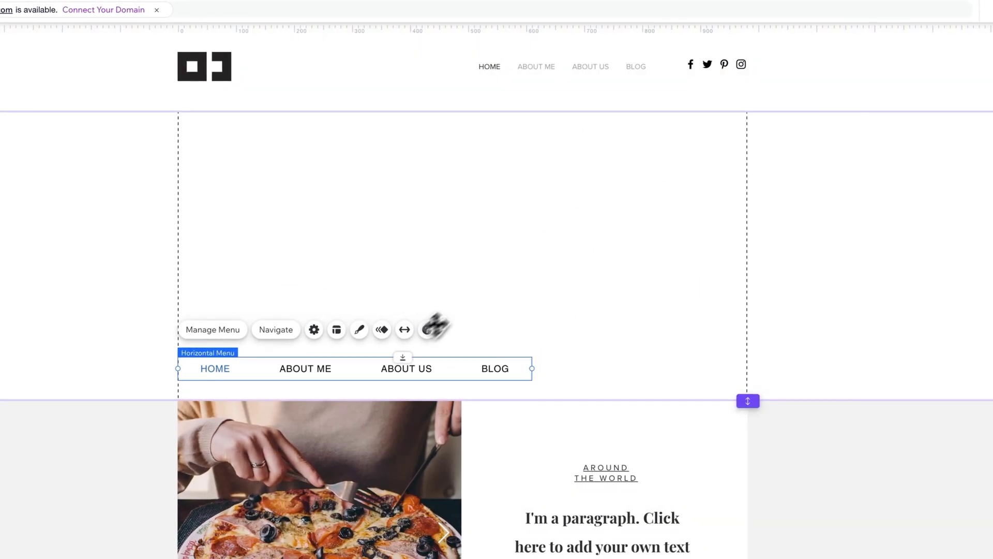
pyautogui.moveTo(312, 370); pyautogui.dragTo(420, 246)
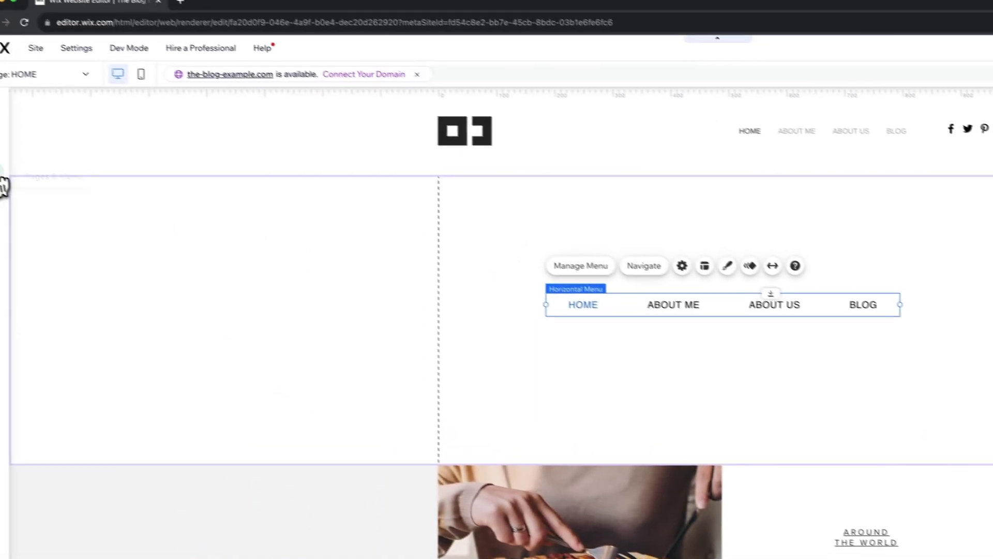
# Step: Open the new menu's settings and choose Set as Advanced
pyautogui.click(17, 185)
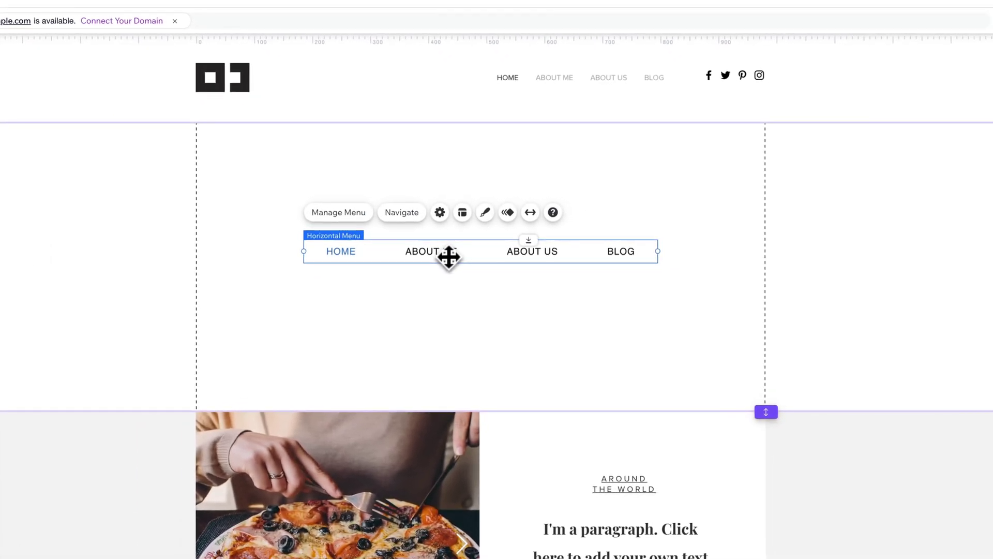
pyautogui.click(440, 213)
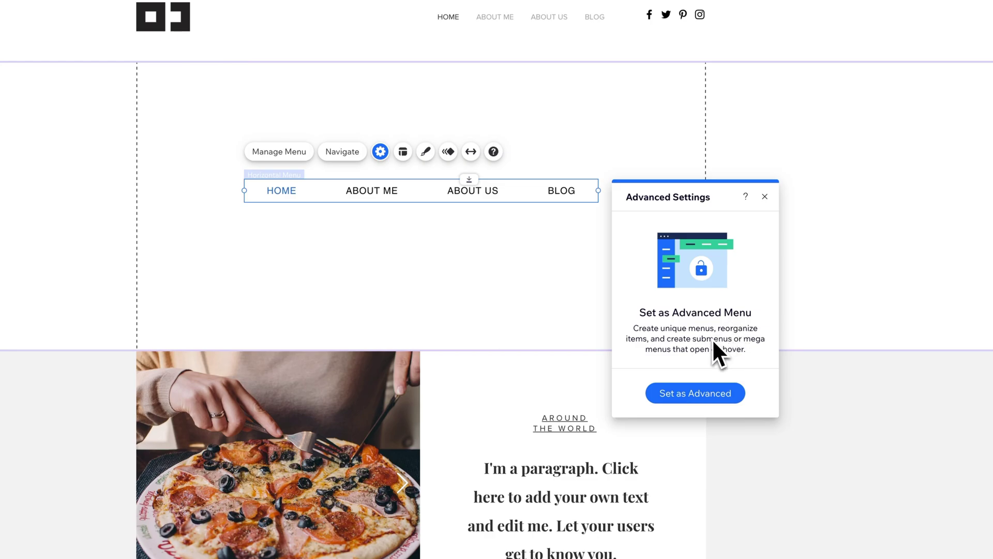
pyautogui.click(710, 401)
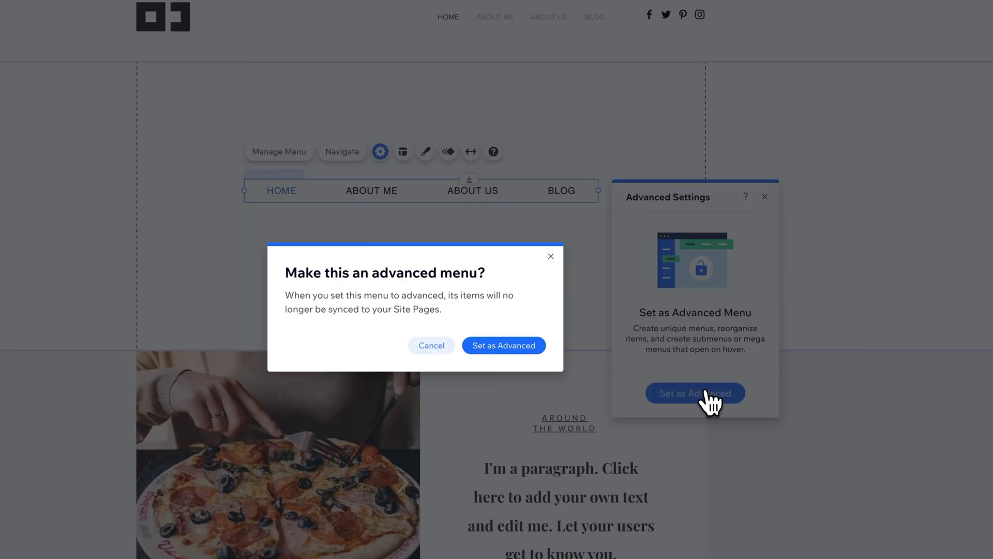
# Step: Confirm the advanced menu, move HOME below BLOG and hide it from the menu
pyautogui.click(520, 347)
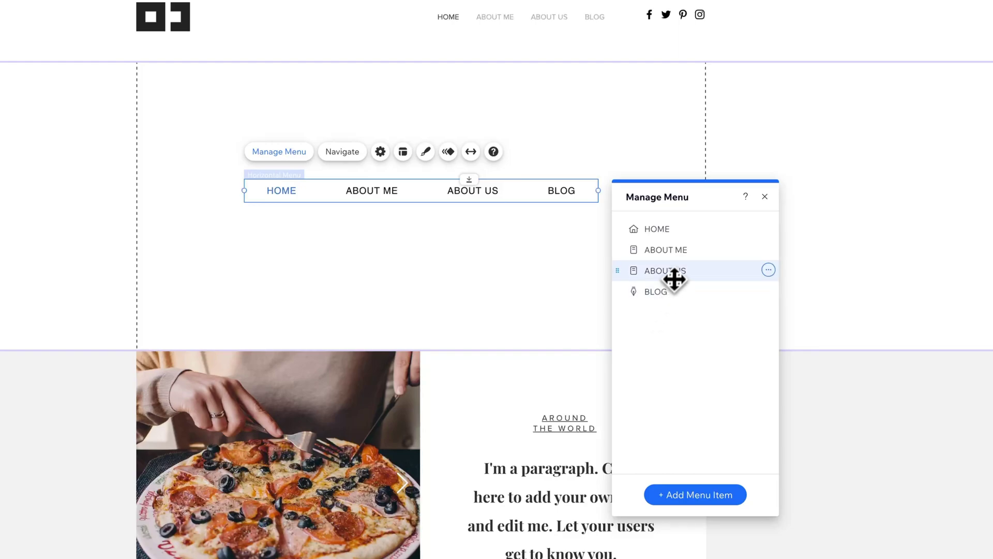
pyautogui.moveTo(728, 233); pyautogui.dragTo(724, 308)
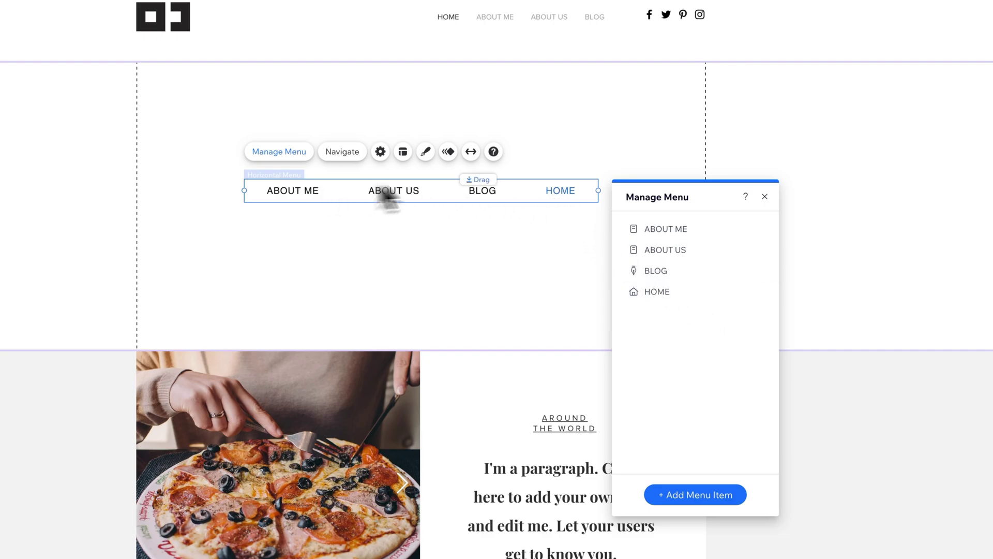
pyautogui.moveTo(675, 292)
pyautogui.click(768, 291)
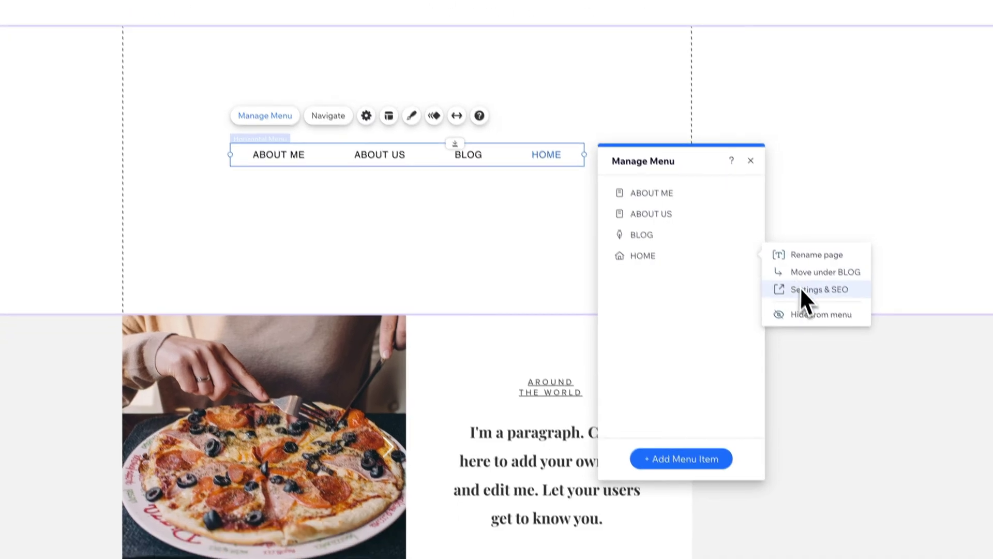
pyautogui.click(817, 351)
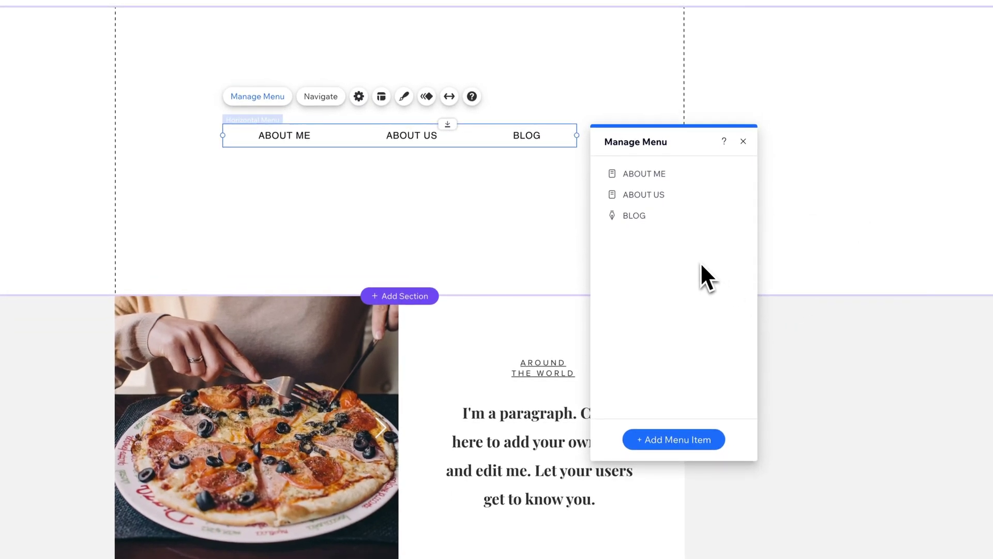
pyautogui.click(679, 439)
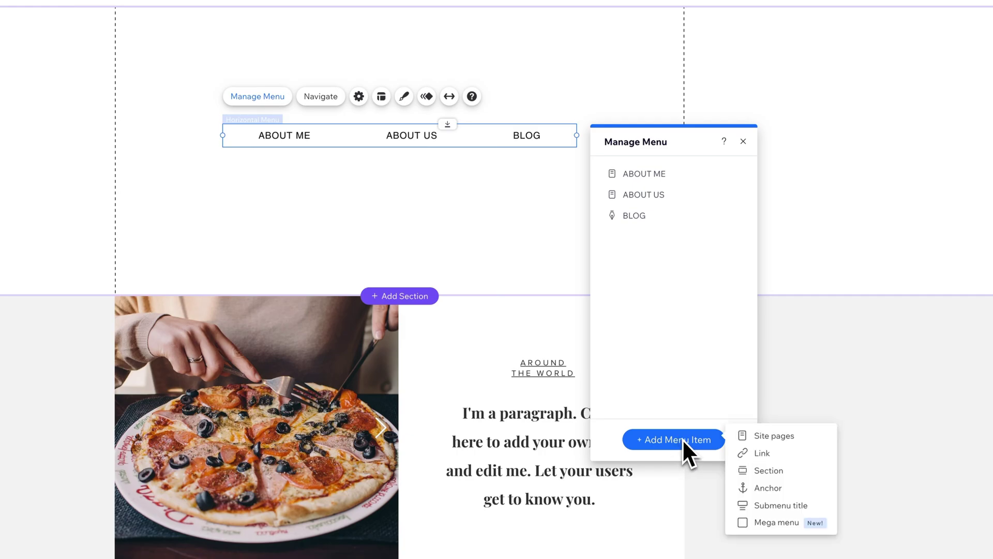
# Step: From Site pages, clear all selections, tick only ICE CREAM and apply
pyautogui.click(788, 438)
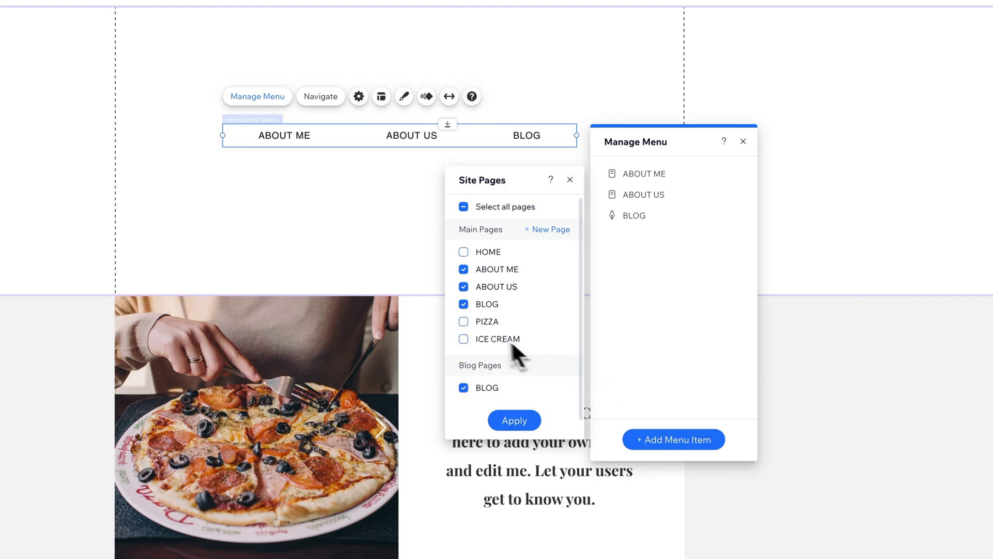
pyautogui.click(464, 207)
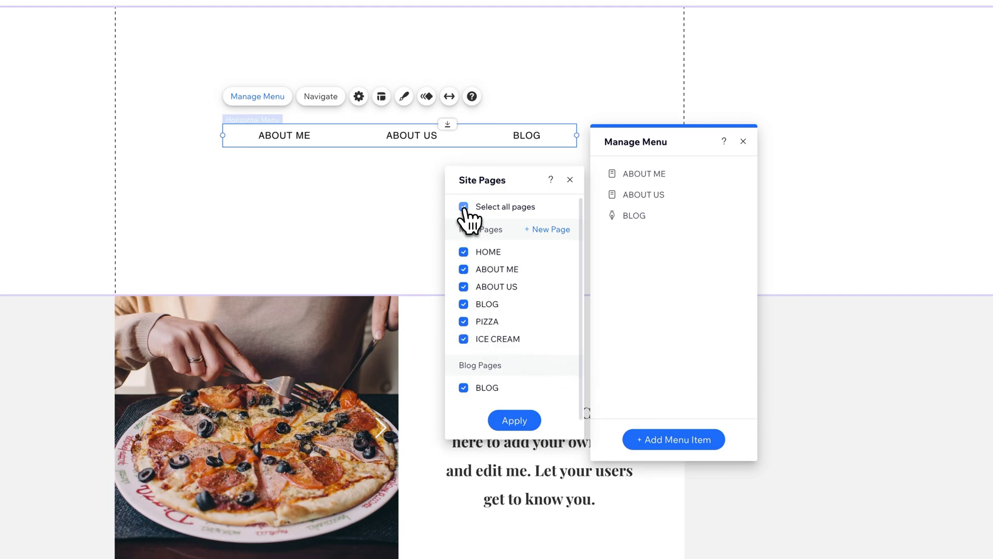
pyautogui.click(464, 208)
pyautogui.click(466, 340)
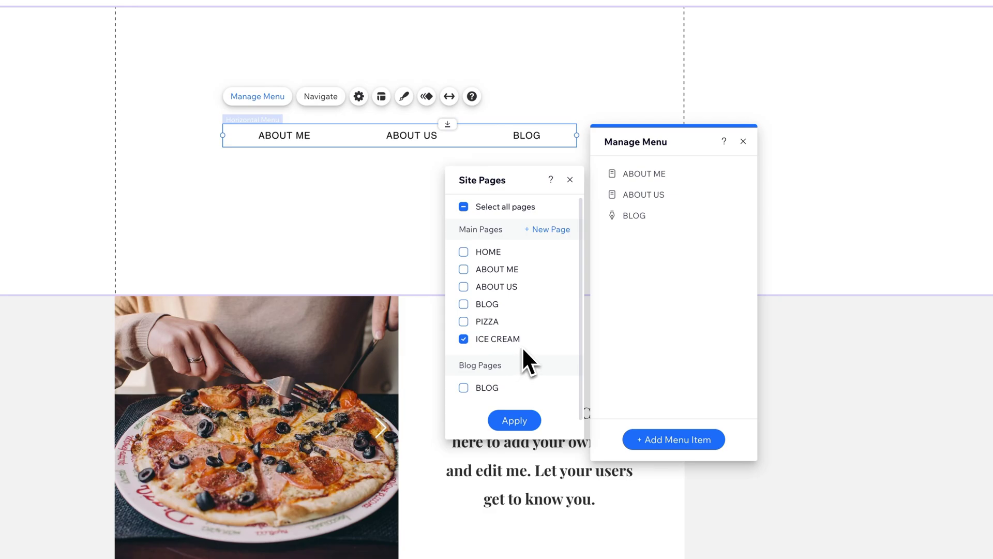
pyautogui.click(514, 421)
pyautogui.moveTo(640, 179)
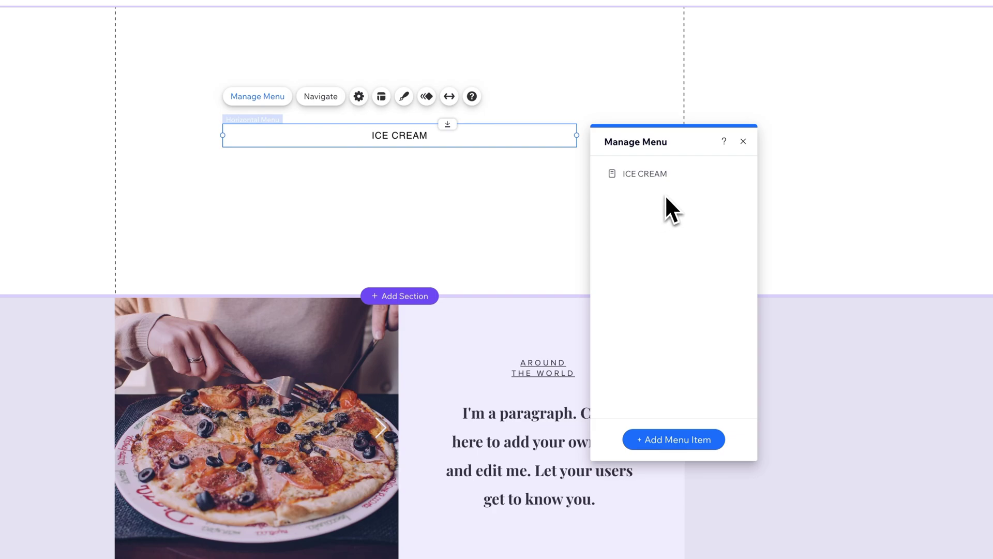
pyautogui.moveTo(671, 188)
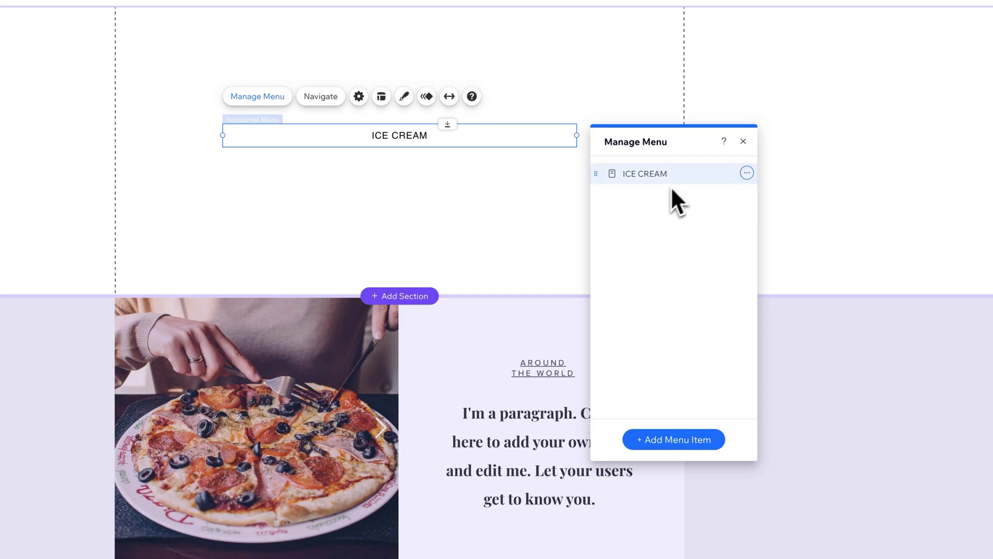
# Step: Add a web link menu item pointing to pixelandbracket.com
pyautogui.click(745, 174)
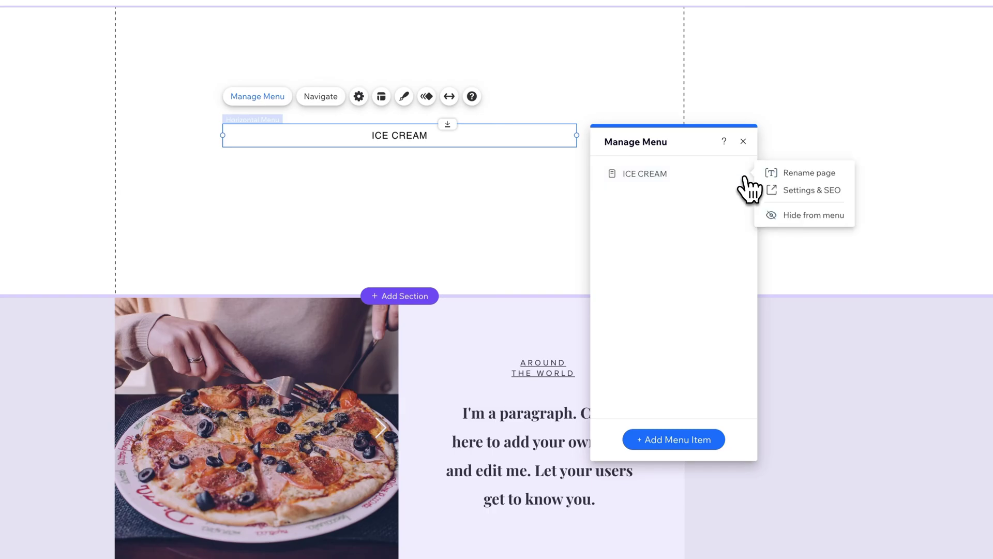
pyautogui.click(680, 438)
pyautogui.click(766, 453)
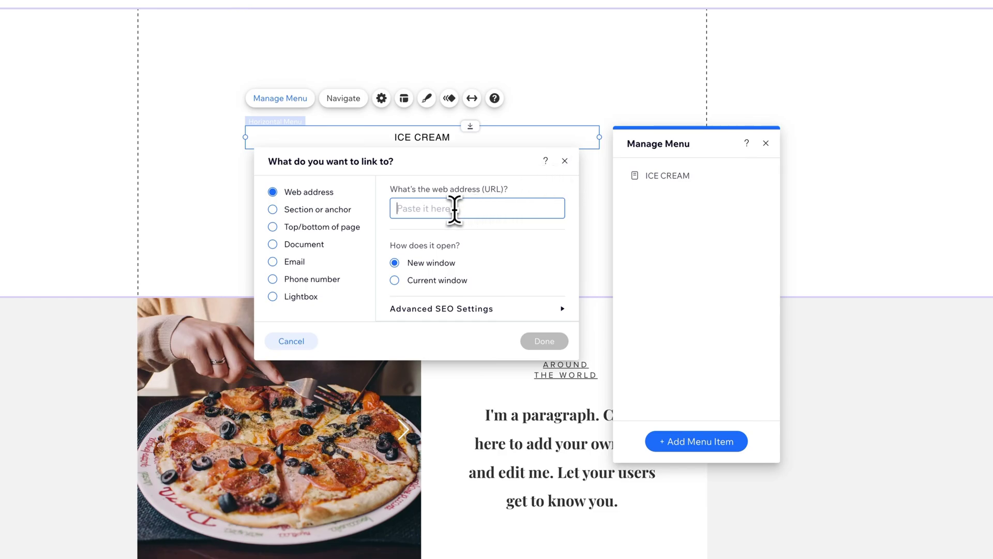
pyautogui.write('pixela')
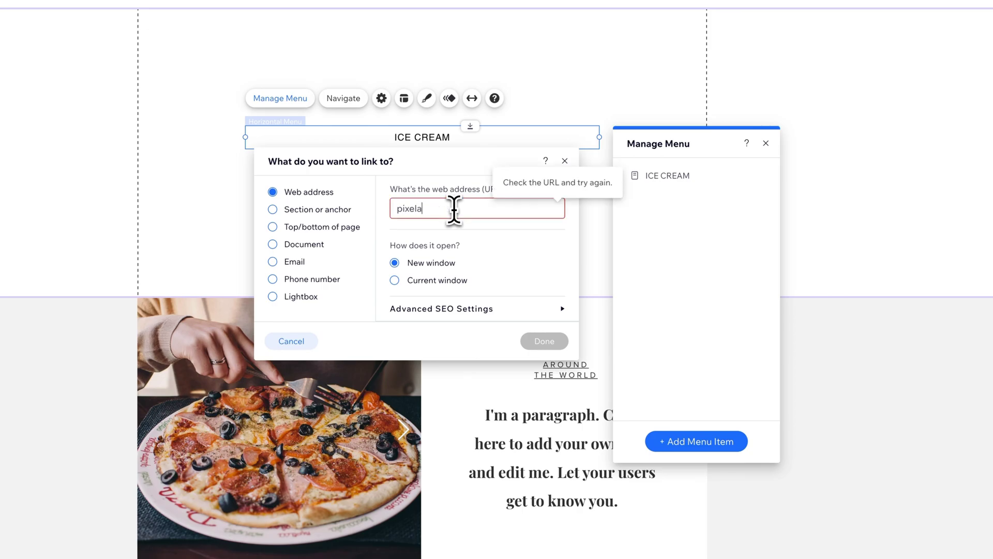
pyautogui.write('ndbracket.com')
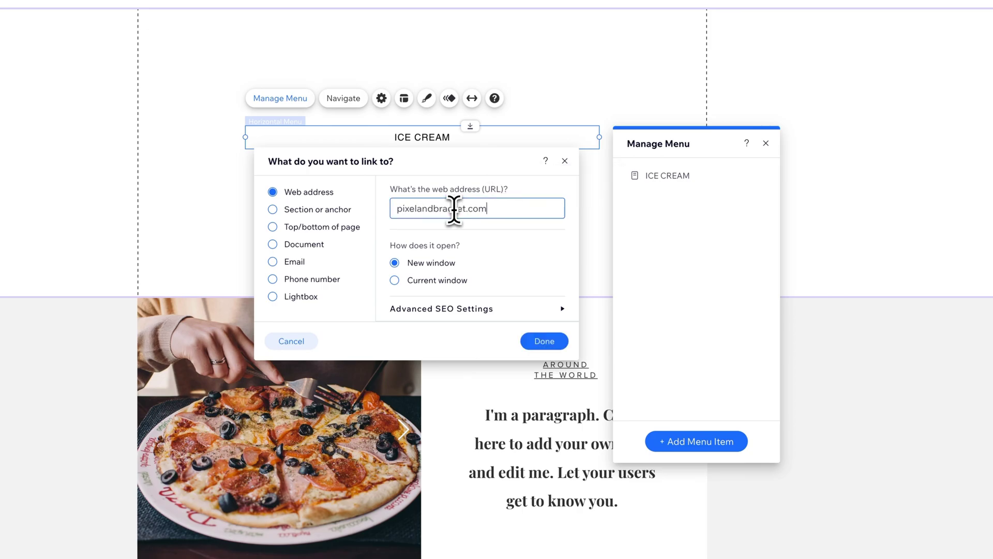
pyautogui.click(541, 340)
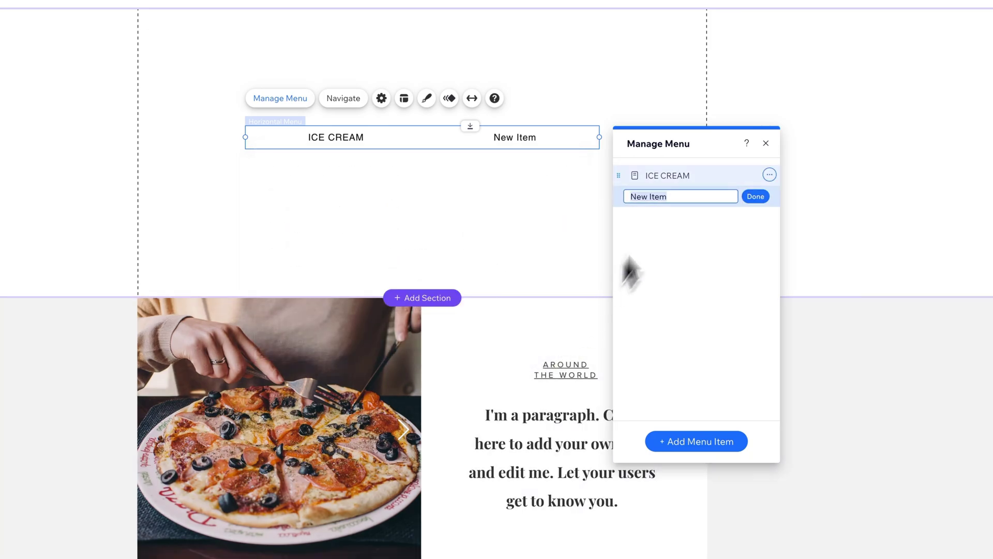
# Step: Rename the new link item from New Item to WEBSITE
pyautogui.moveTo(672, 196); pyautogui.dragTo(619, 195)
pyautogui.write('We')
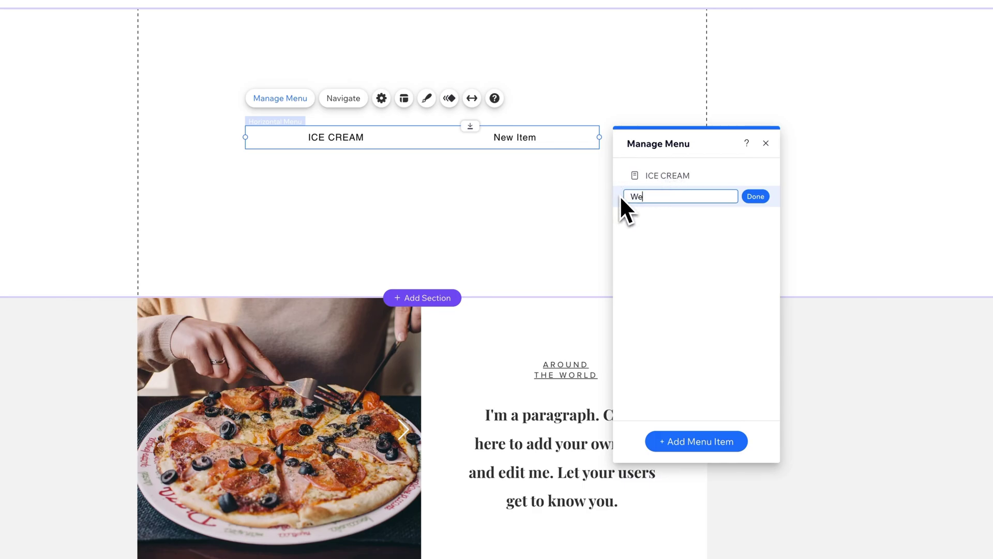
pyautogui.write('bsite')
pyautogui.hotkey('ctrl', 'a')
pyautogui.write('WEBSITE')
pyautogui.click(754, 197)
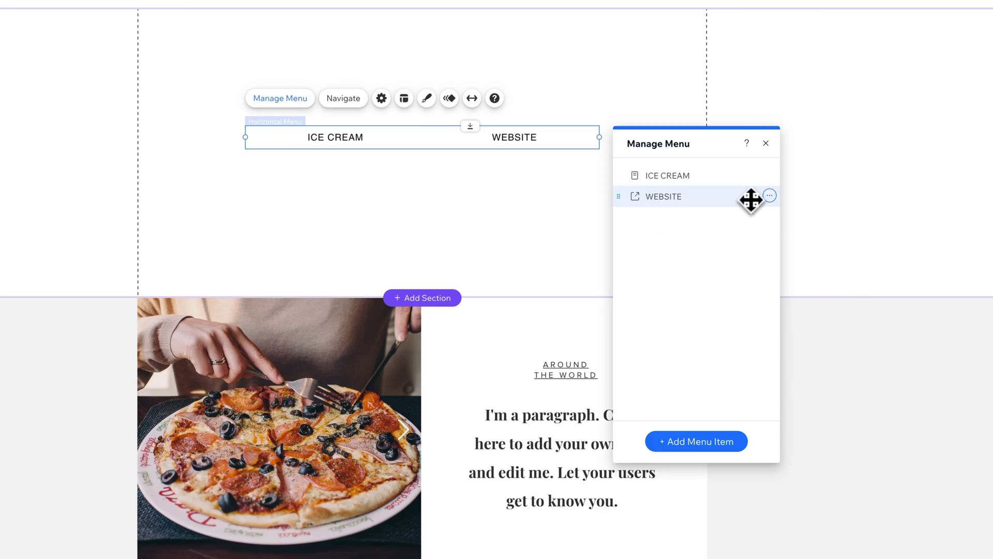
# Step: Add a link item to youtube.com/pixelandbracket and name it YOUTUBE
pyautogui.click(727, 443)
pyautogui.click(782, 455)
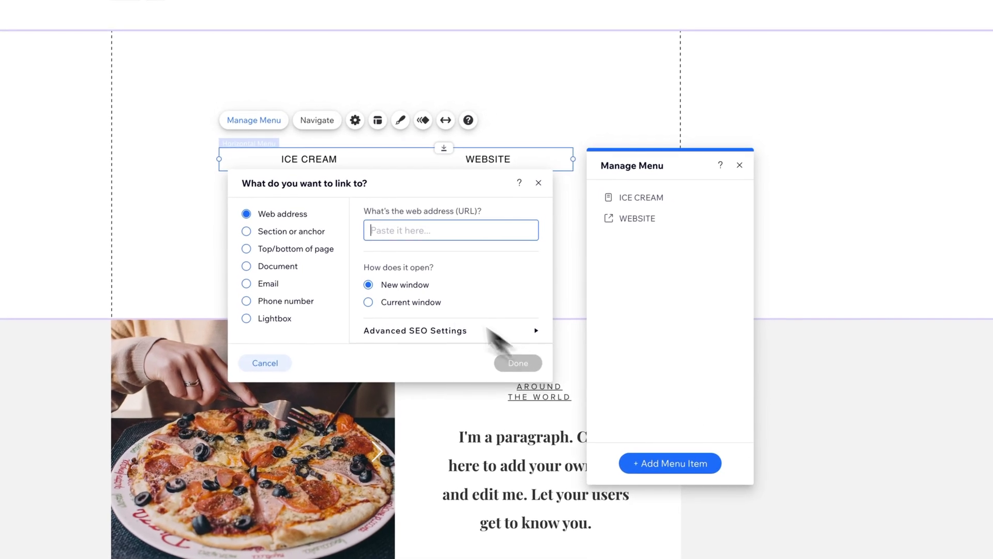
pyautogui.write('youtube.com')
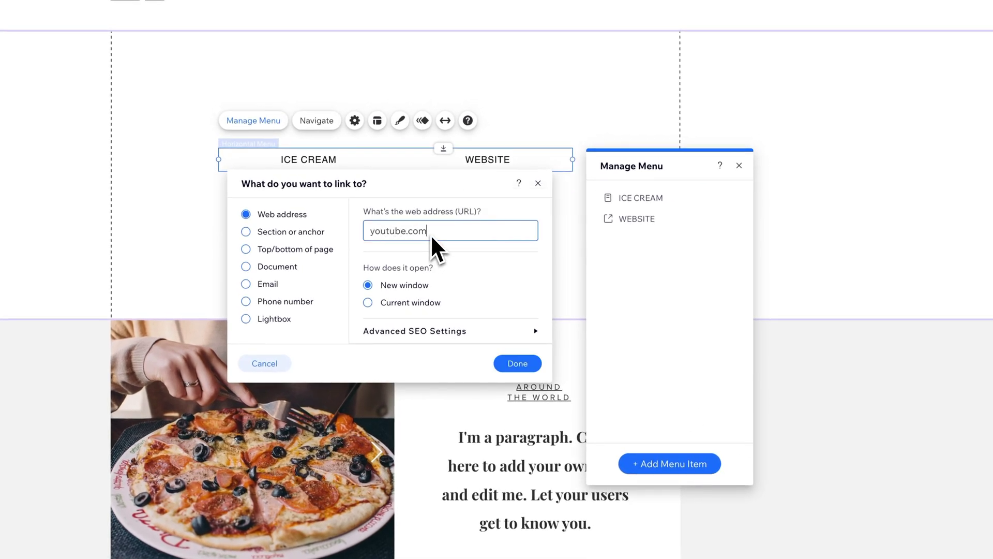
pyautogui.write('/pixelandbracket')
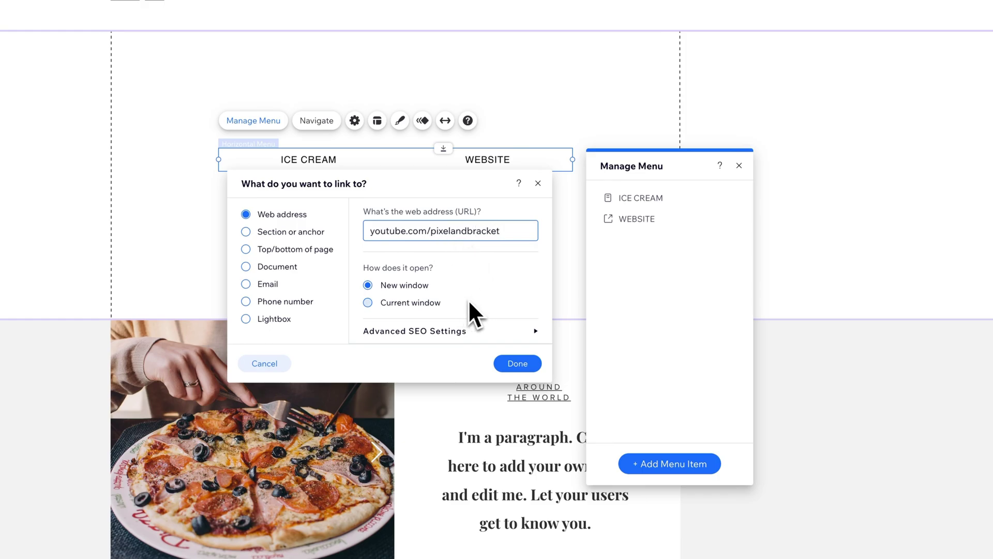
pyautogui.click(517, 363)
pyautogui.write('YOUTU')
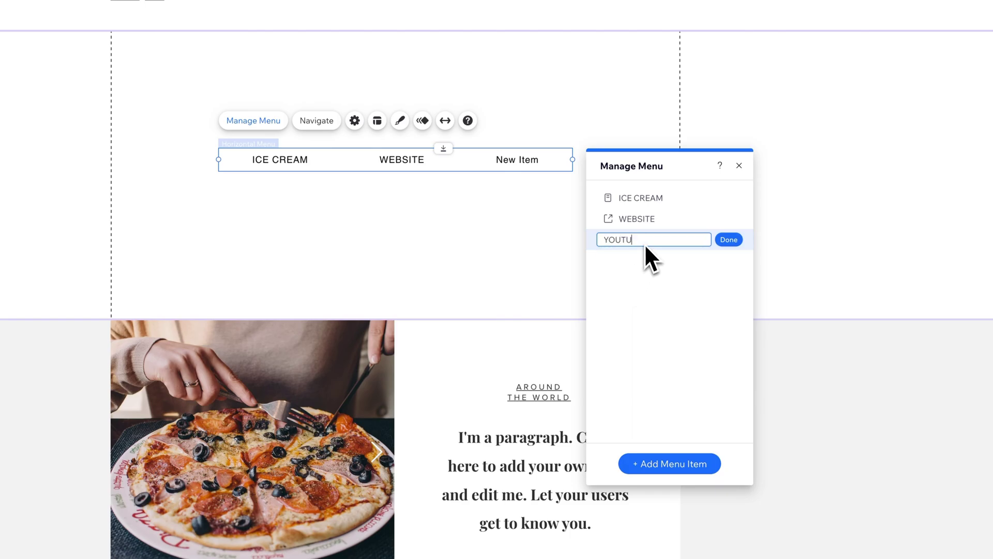
pyautogui.write('BE')
pyautogui.click(725, 241)
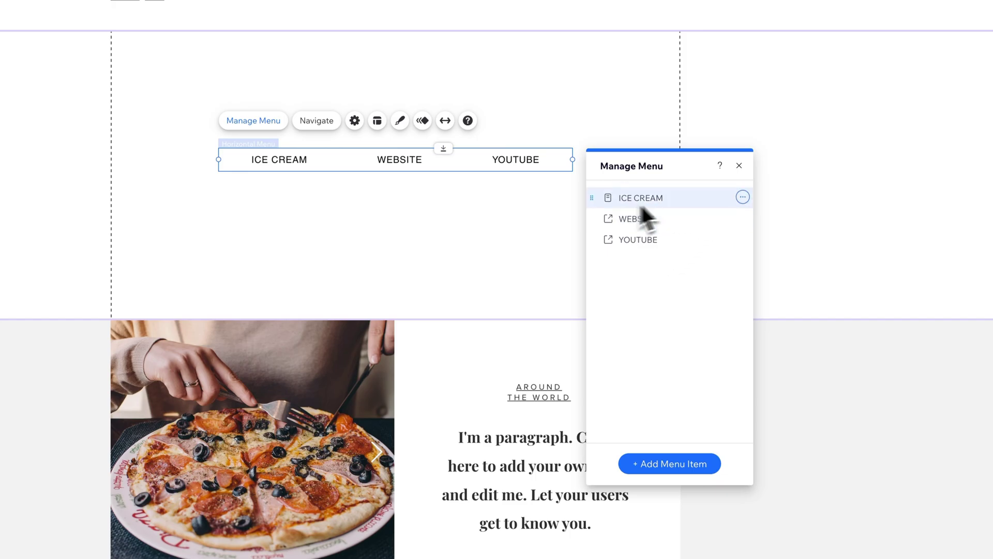
pyautogui.click(378, 122)
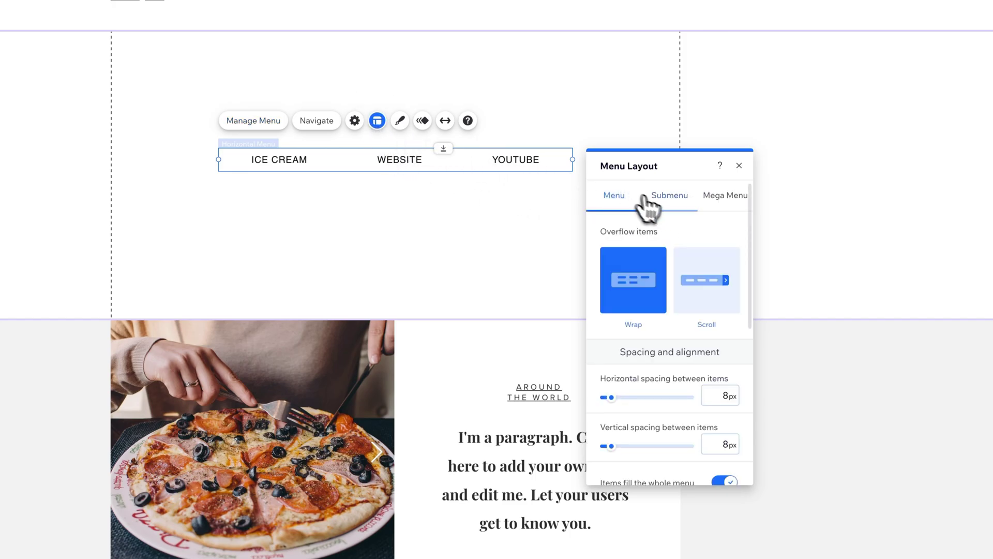
pyautogui.click(669, 204)
pyautogui.click(722, 202)
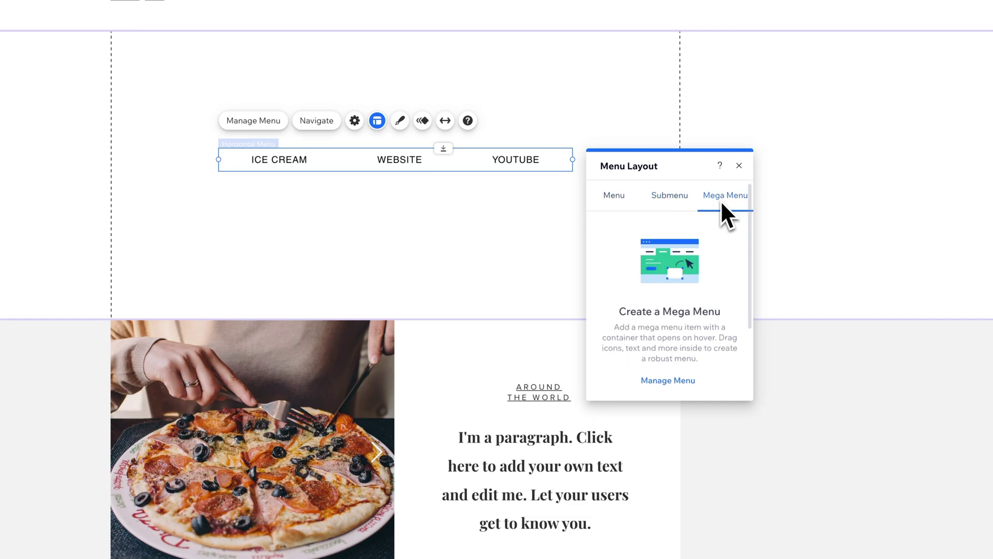
pyautogui.click(672, 200)
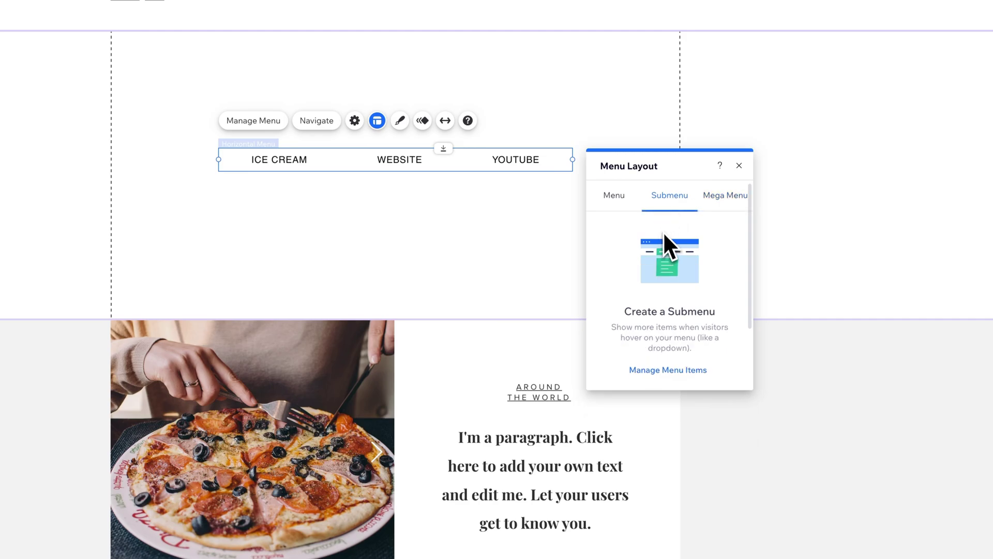
# Step: Nest WEBSITE and YOUTUBE as submenu items under ICE CREAM
pyautogui.click(664, 372)
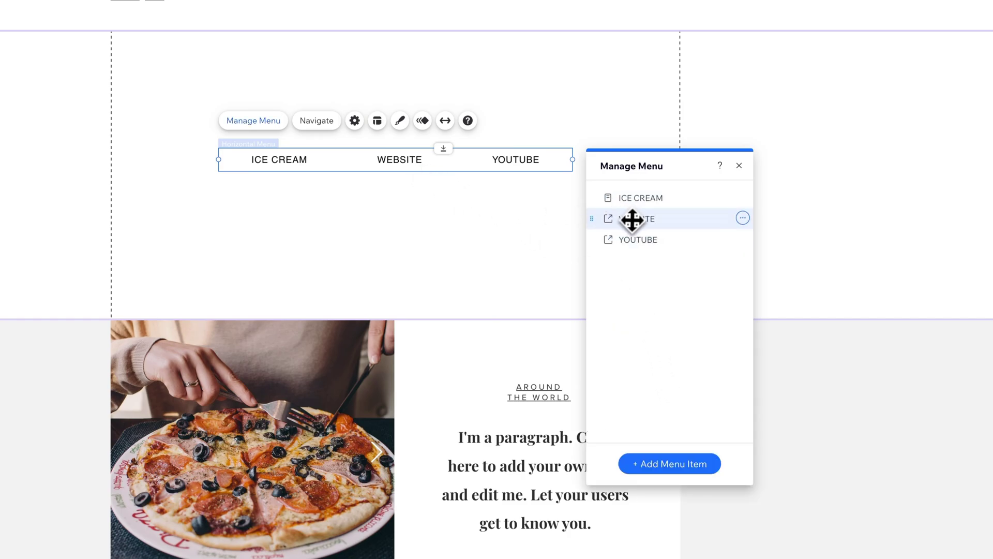
pyautogui.moveTo(623, 222); pyautogui.dragTo(660, 212)
pyautogui.click(742, 219)
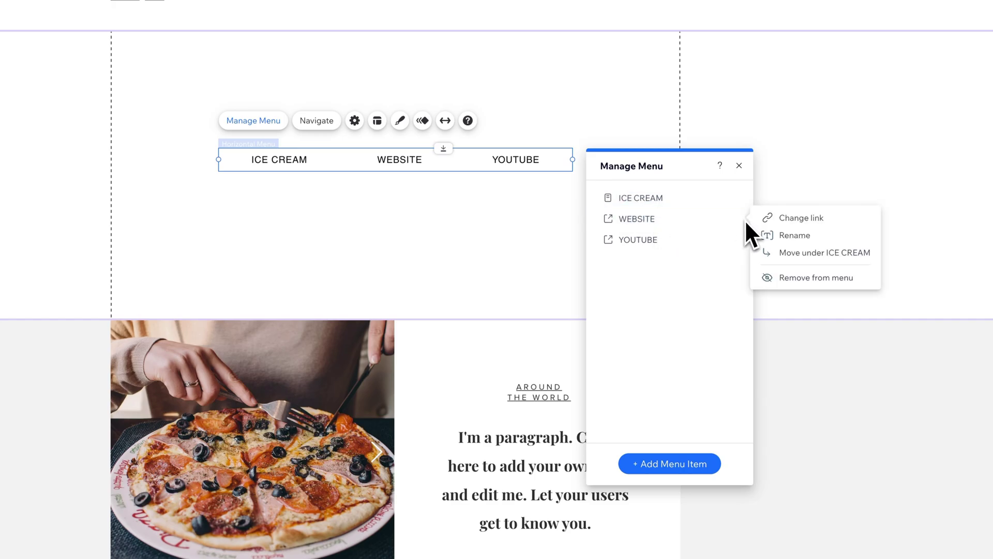
pyautogui.click(735, 220)
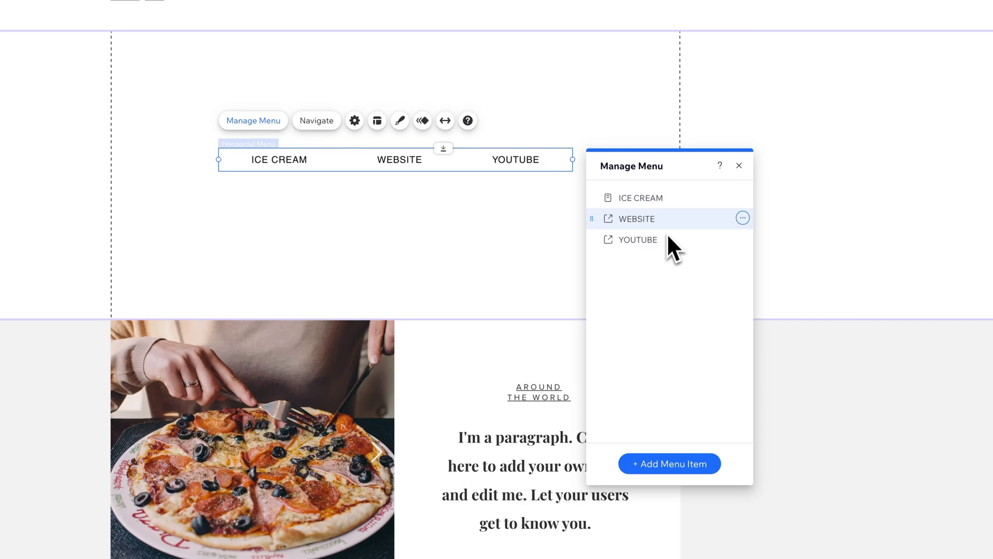
pyautogui.click(743, 218)
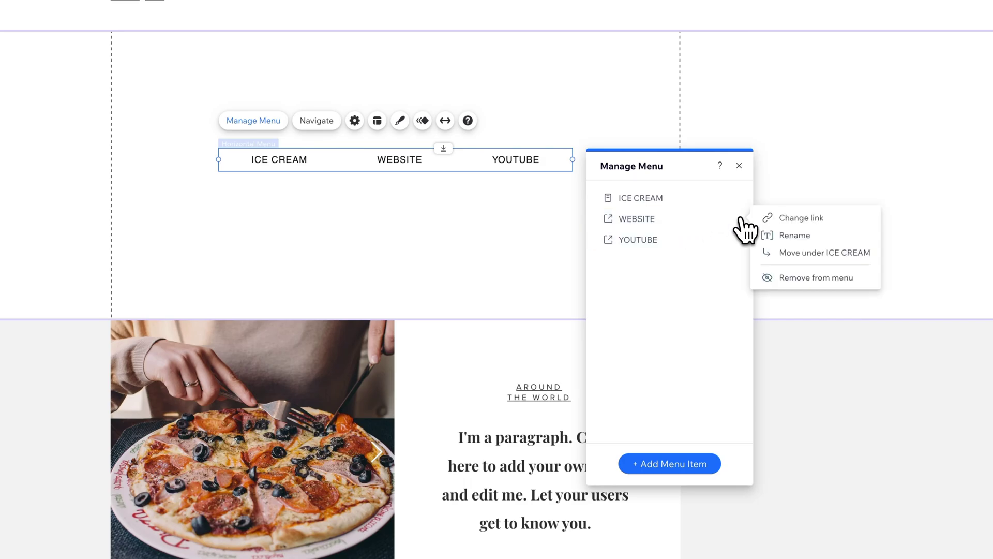
pyautogui.click(798, 253)
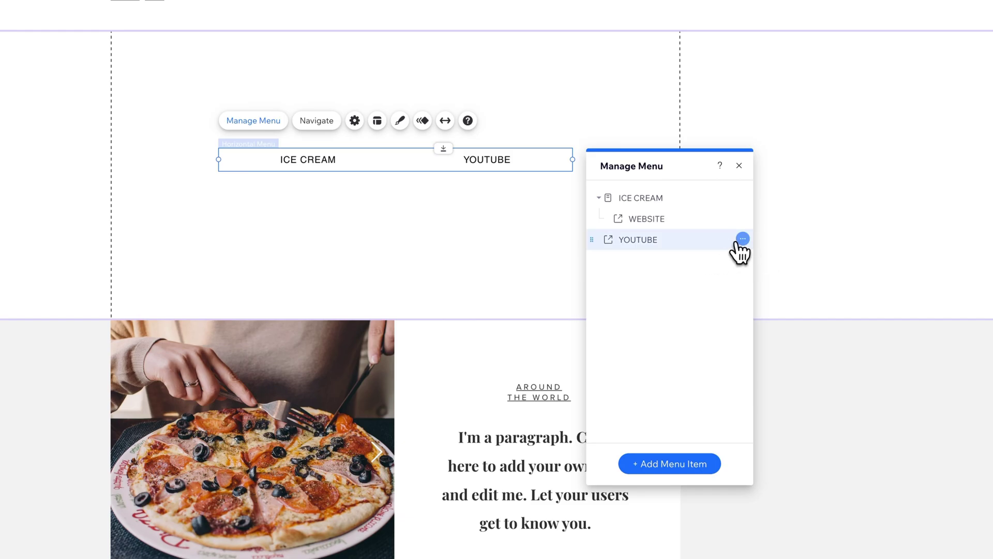
pyautogui.click(743, 239)
pyautogui.click(791, 274)
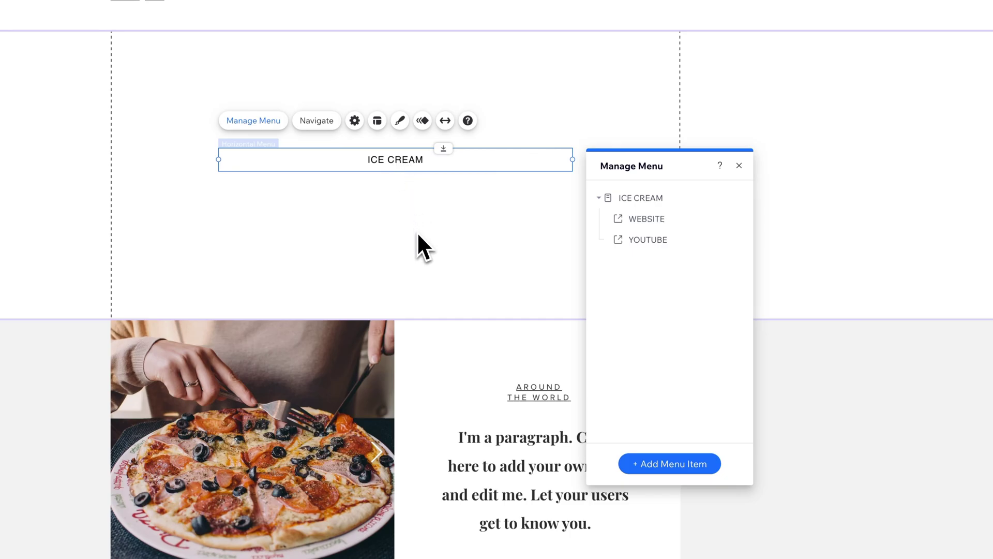
# Step: Move WEBSITE and YOUTUBE back out of ICE CREAM to the top level
pyautogui.click(743, 218)
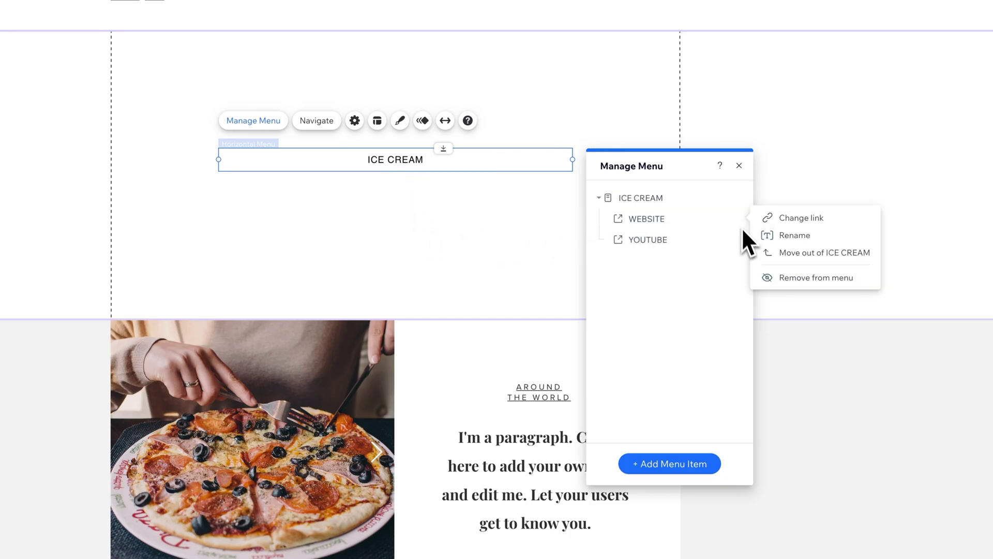
pyautogui.click(799, 255)
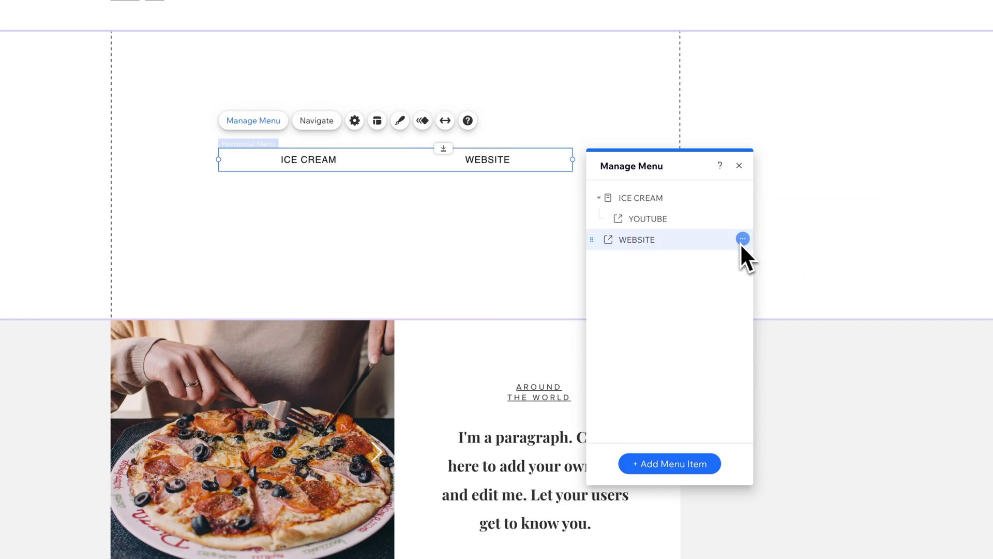
pyautogui.click(743, 219)
pyautogui.click(799, 255)
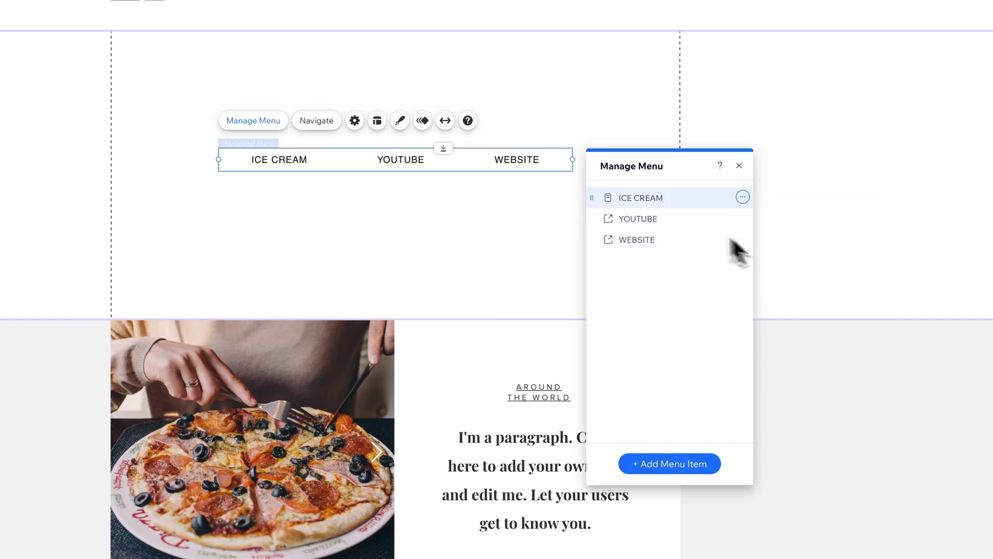
pyautogui.click(355, 121)
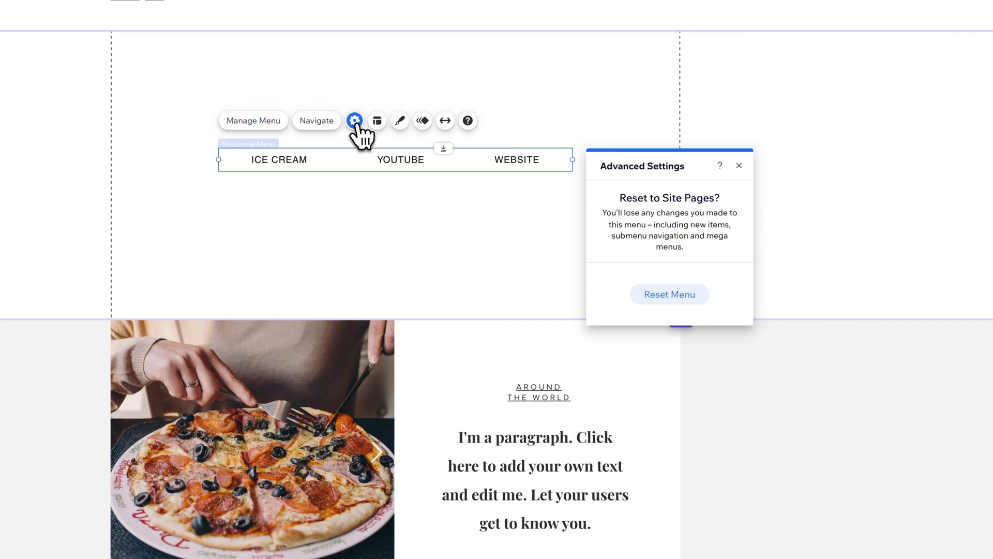
pyautogui.click(739, 166)
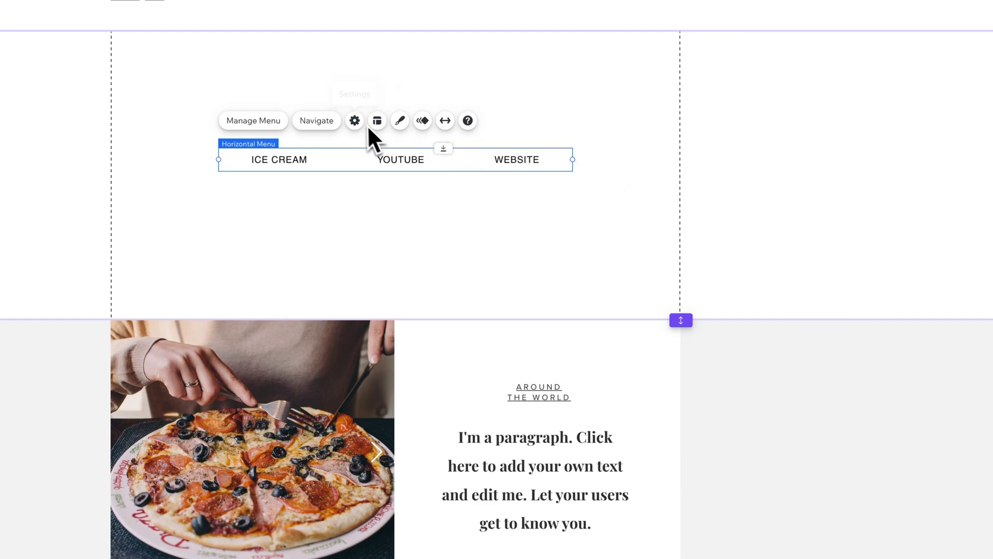
pyautogui.click(253, 121)
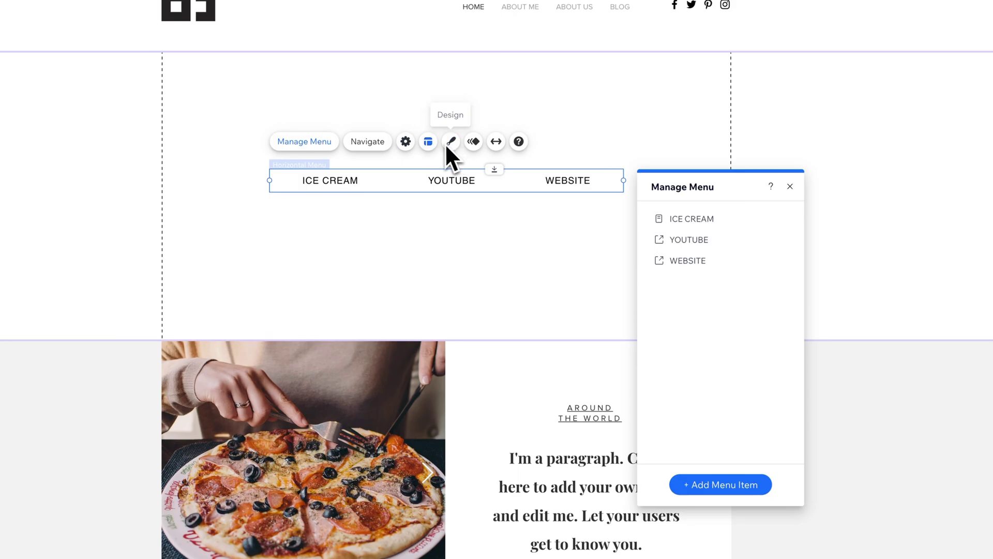
# Step: Widen item spacing, set overflow items to Wrap, and stretch the menu to fit all three
pyautogui.click(429, 141)
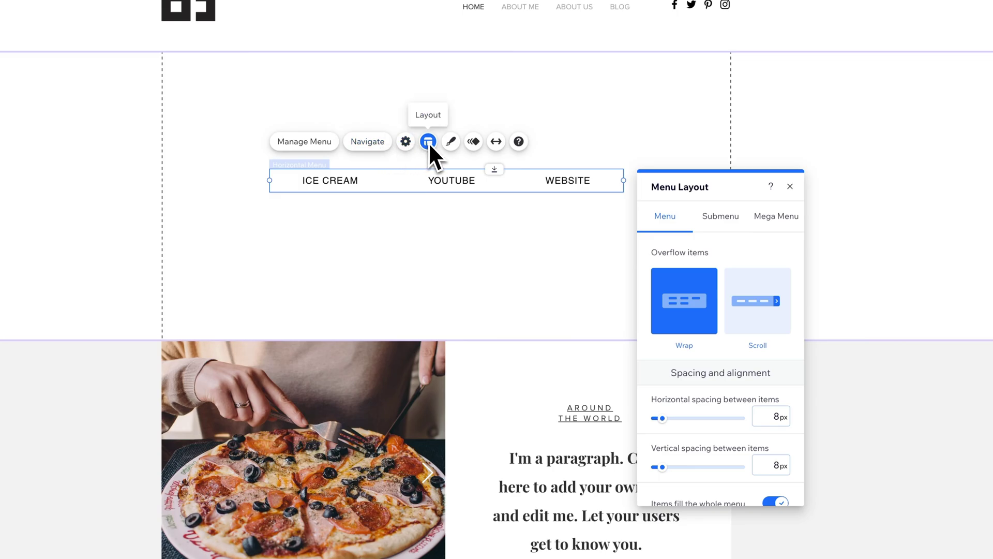
pyautogui.moveTo(662, 418)
pyautogui.mouseDown()
pyautogui.moveTo(704, 418)
pyautogui.moveTo(669, 418)
pyautogui.mouseUp()
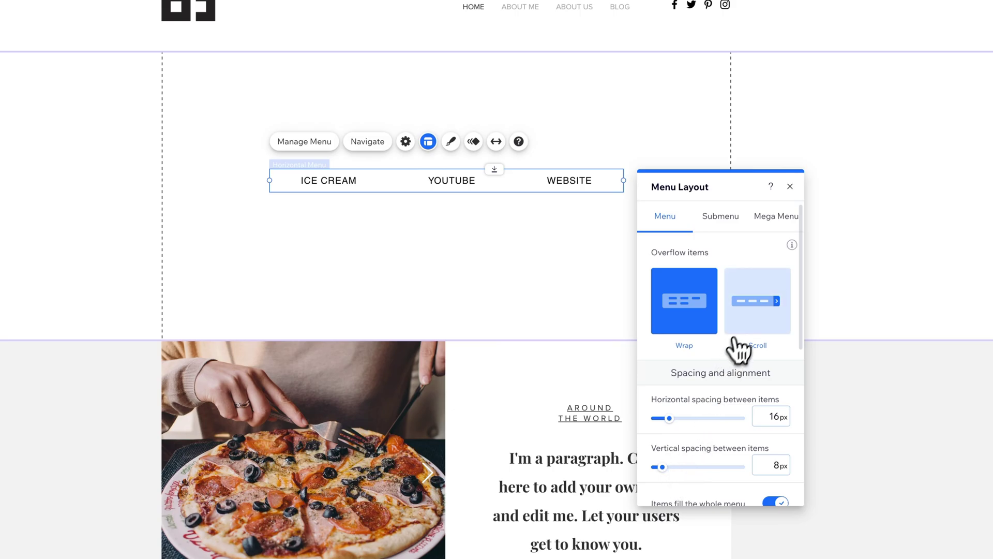
pyautogui.click(775, 305)
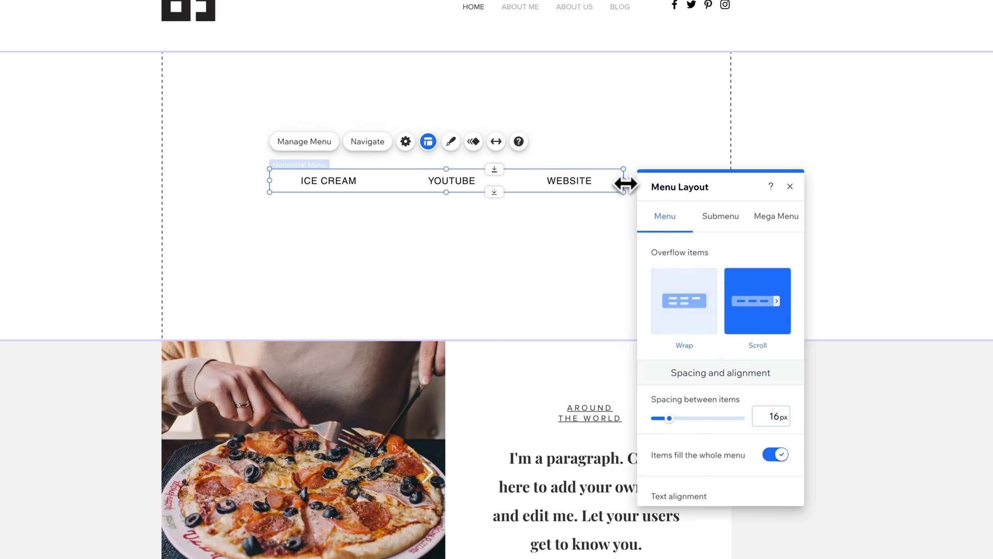
pyautogui.moveTo(624, 180); pyautogui.dragTo(411, 189)
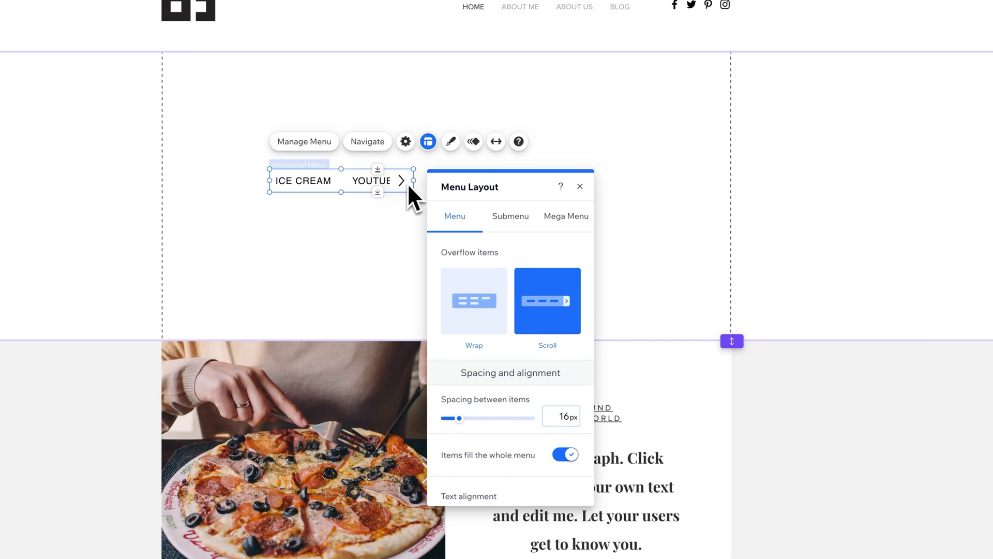
pyautogui.click(490, 313)
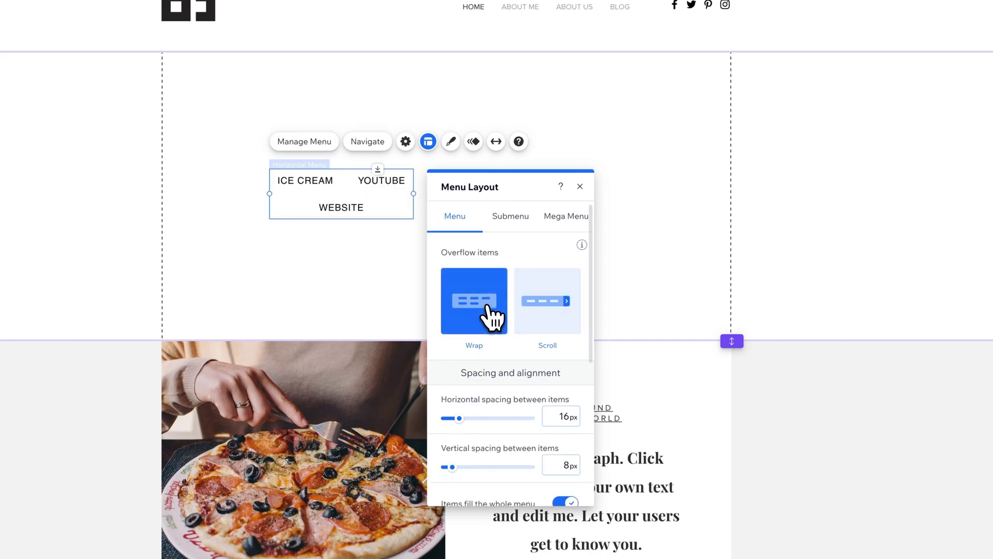
pyautogui.moveTo(414, 194); pyautogui.dragTo(499, 195)
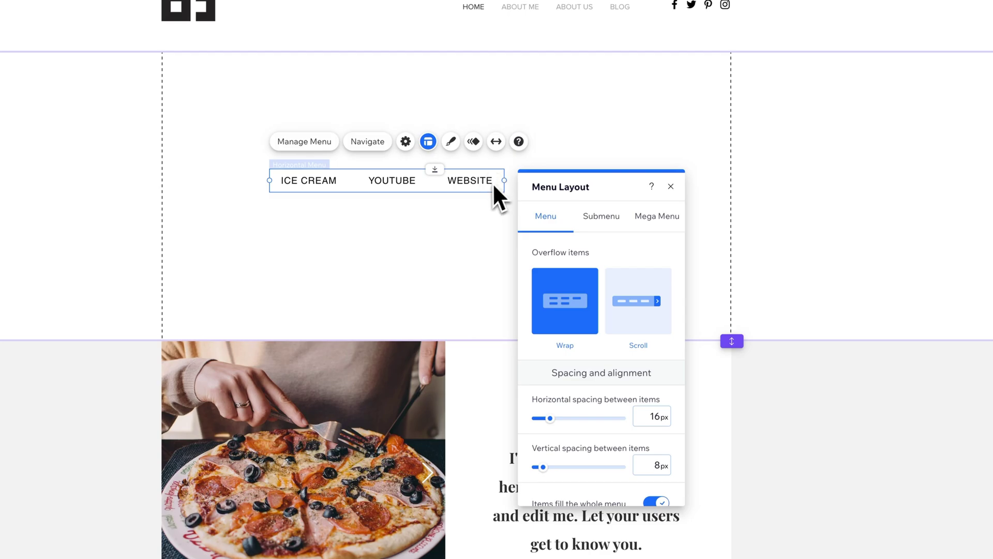
pyautogui.scroll(-6, 614, 355)
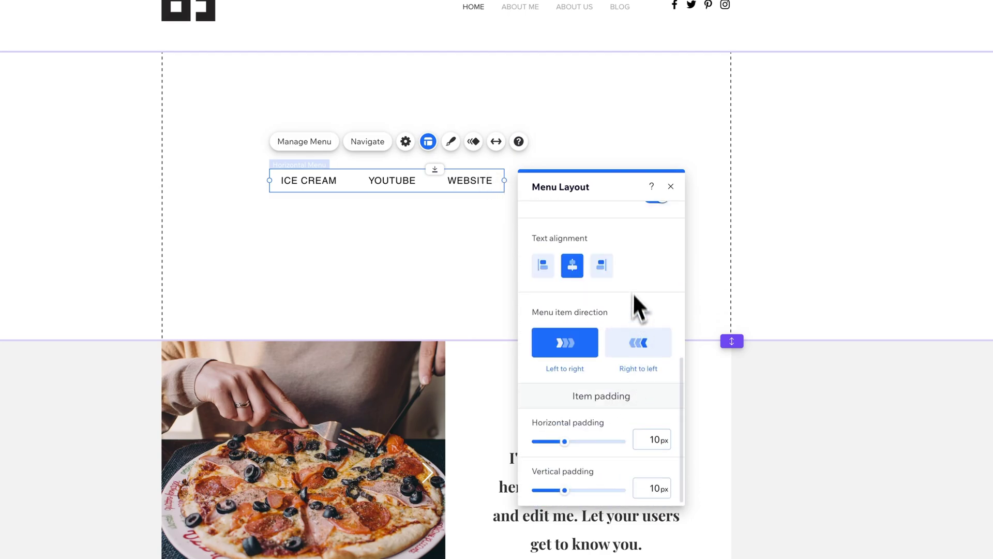
pyautogui.scroll(3, 650, 326)
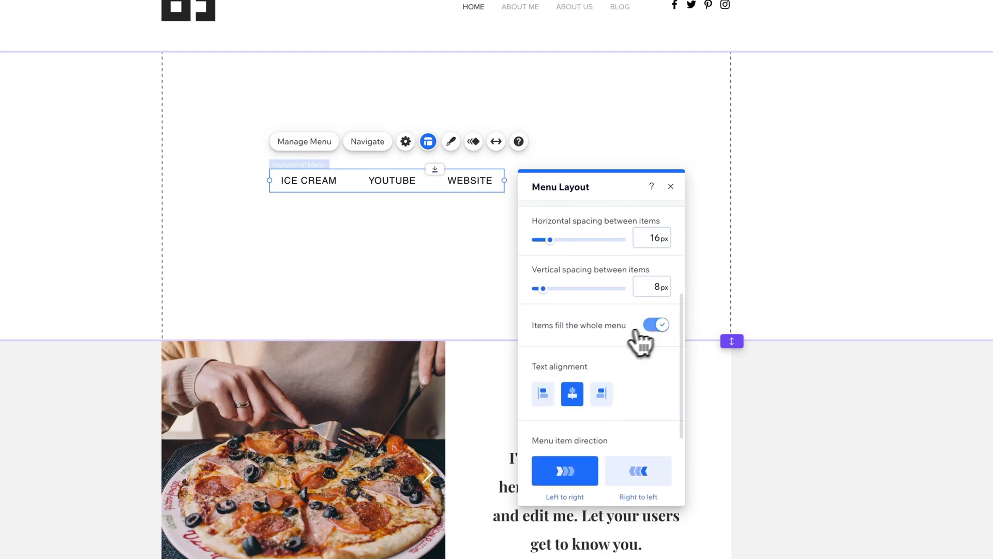
pyautogui.click(665, 326)
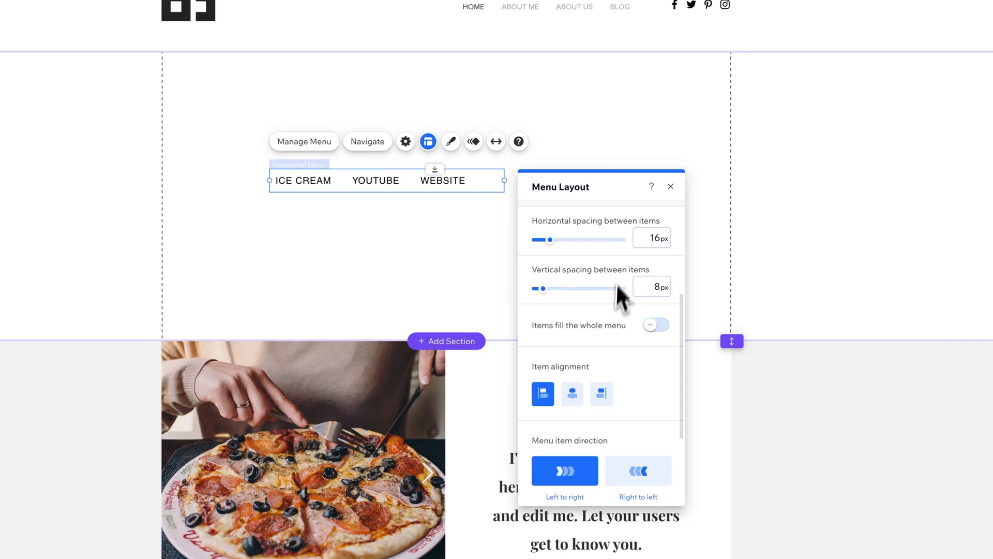
pyautogui.moveTo(550, 240); pyautogui.dragTo(549, 240)
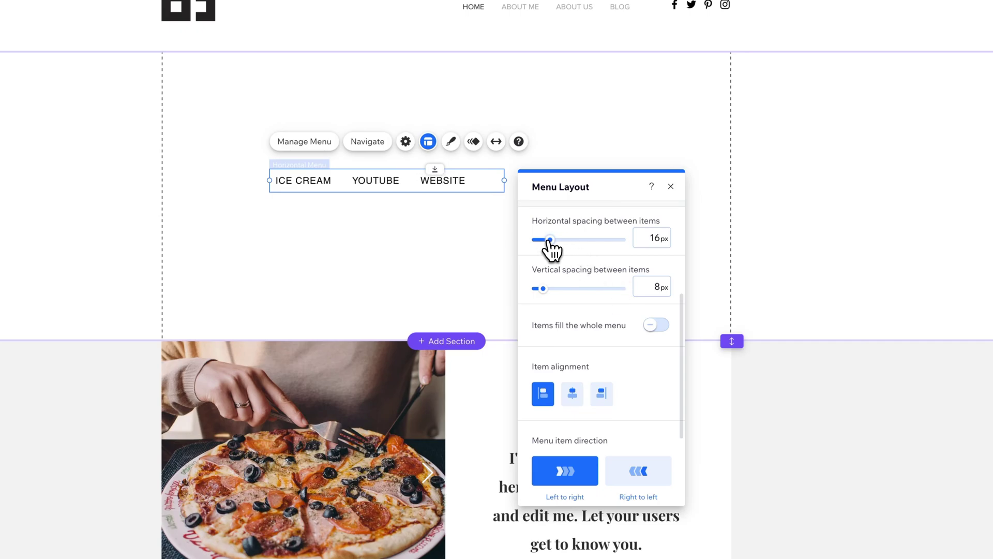
pyautogui.click(573, 394)
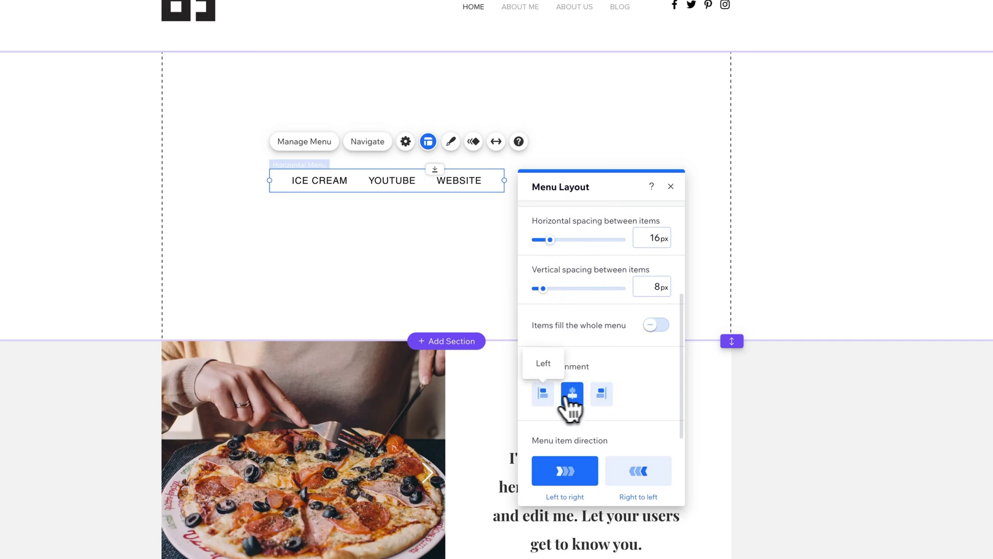
pyautogui.click(543, 395)
pyautogui.click(656, 325)
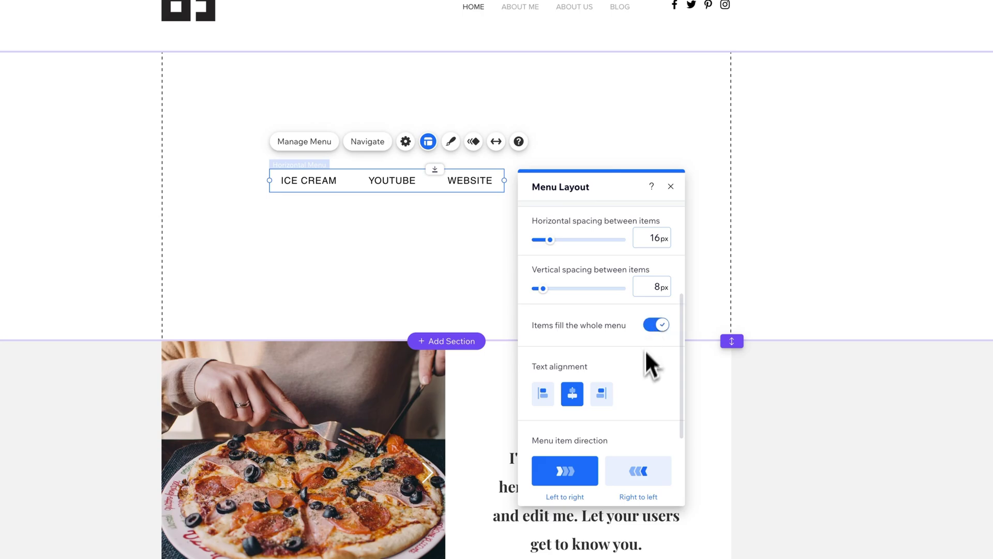
pyautogui.scroll(-3, 644, 357)
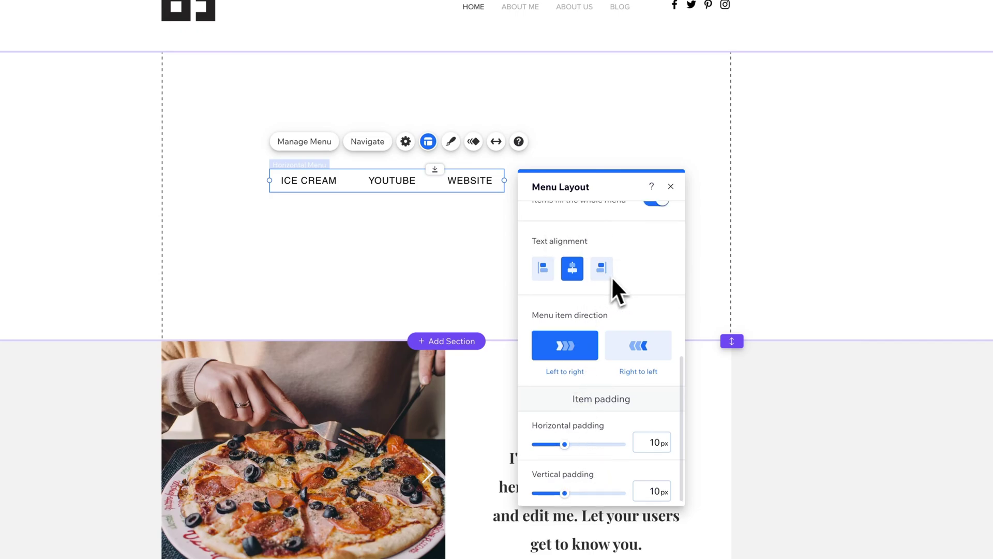
pyautogui.scroll(4, 622, 279)
pyautogui.scroll(3, 622, 278)
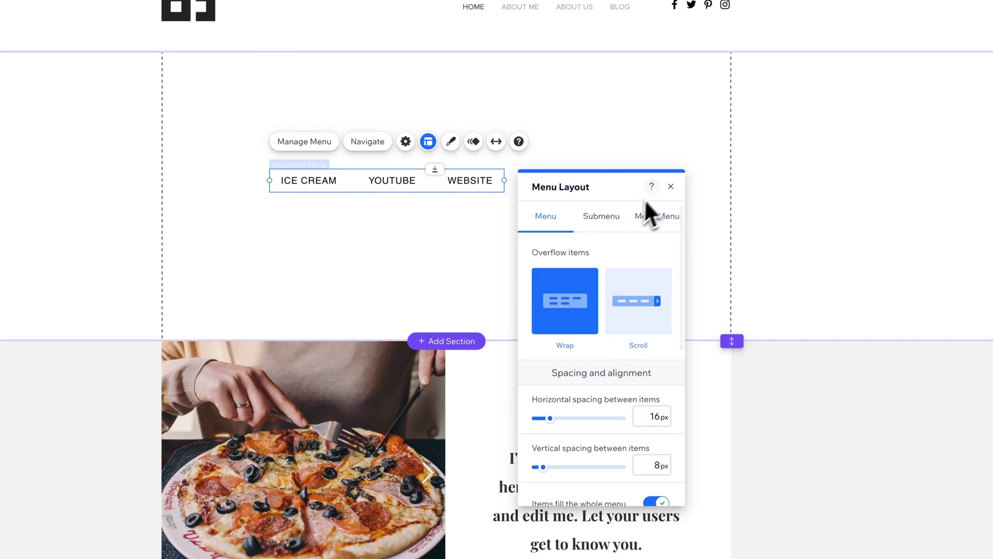
# Step: Open Customize Design for the menu and select Menu items to style
pyautogui.click(671, 186)
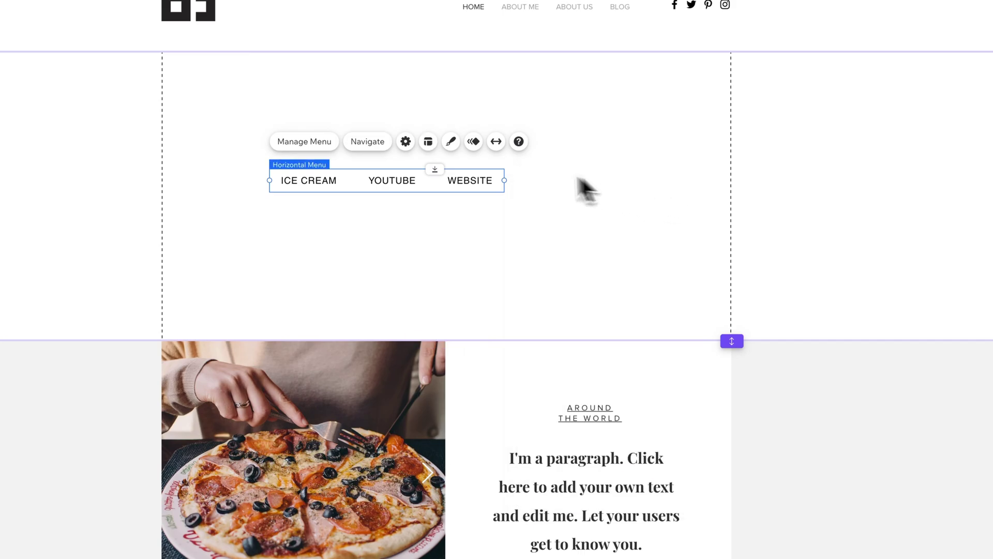
pyautogui.click(451, 143)
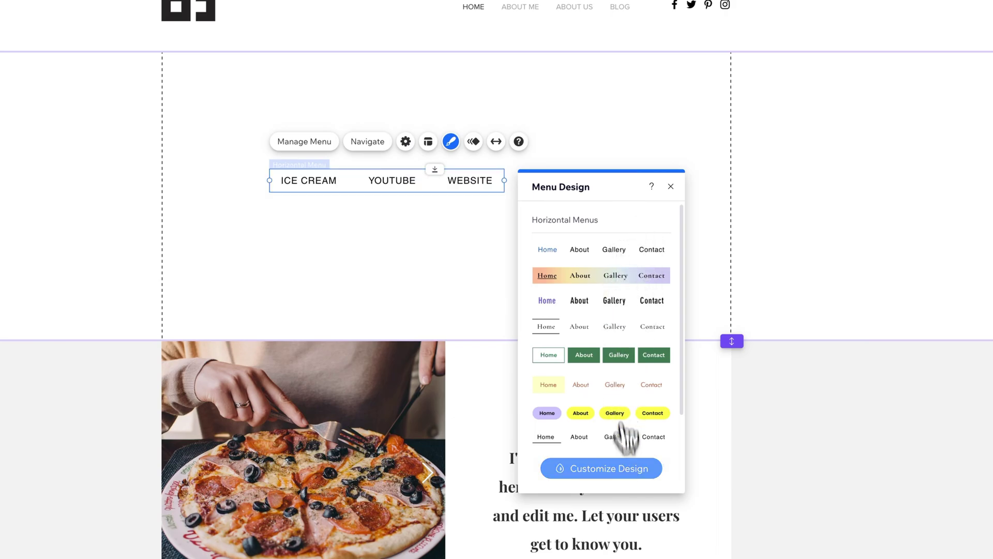
pyautogui.click(624, 469)
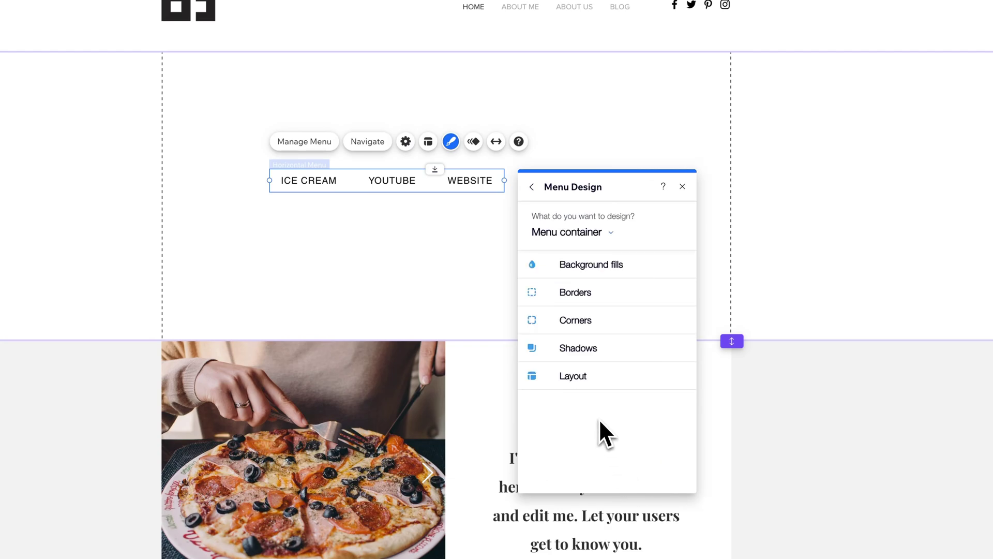
pyautogui.click(612, 234)
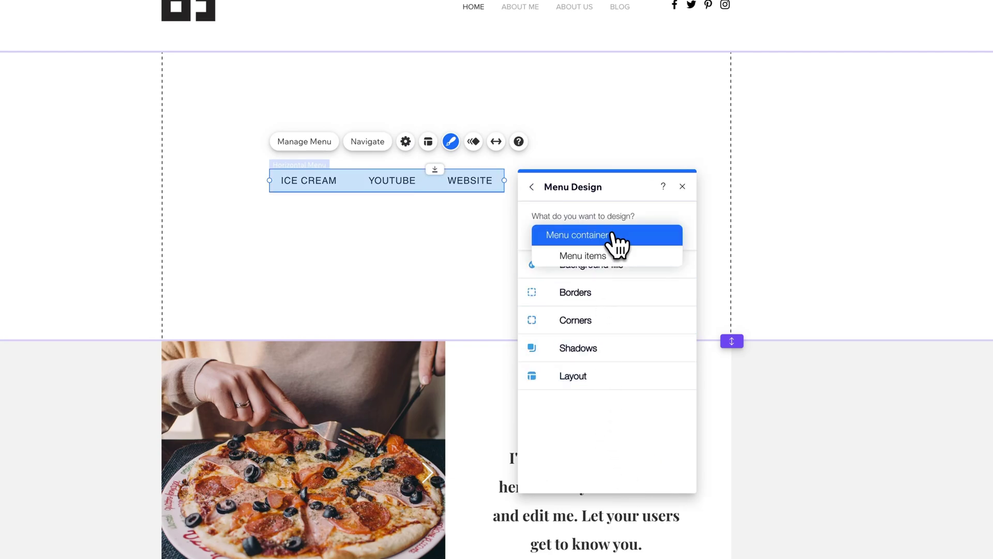
pyautogui.click(608, 255)
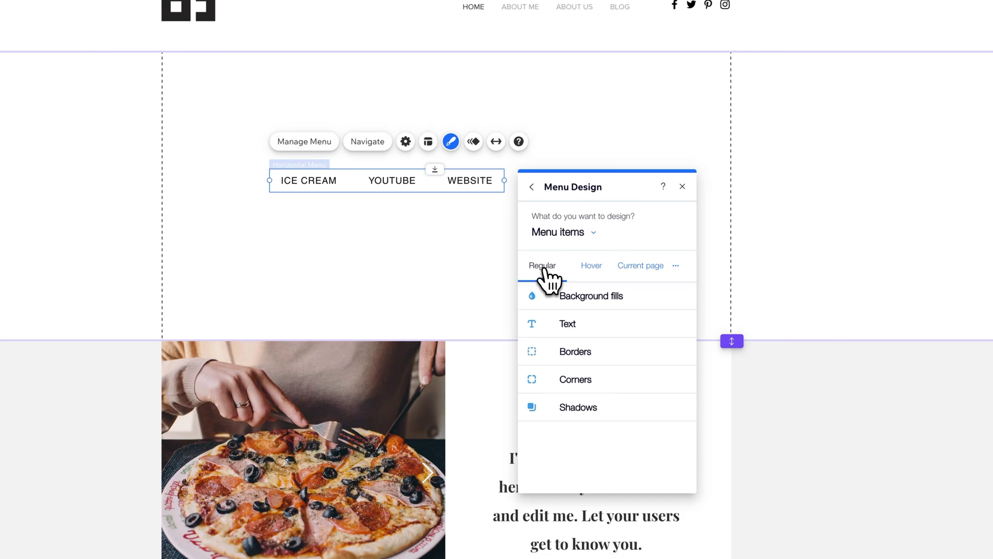
# Step: Compare the Regular and Hover item styles, then show the Current page state
pyautogui.click(591, 266)
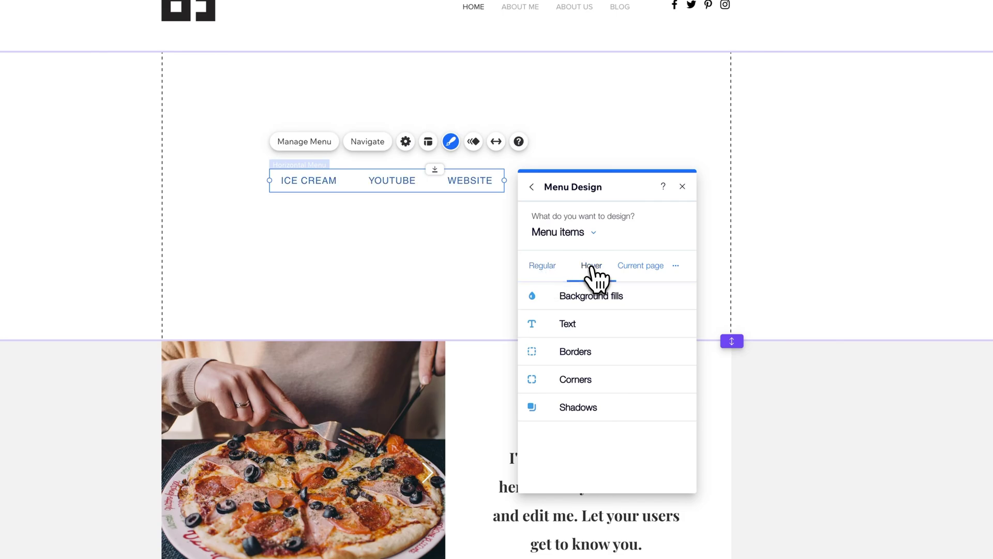
pyautogui.click(547, 268)
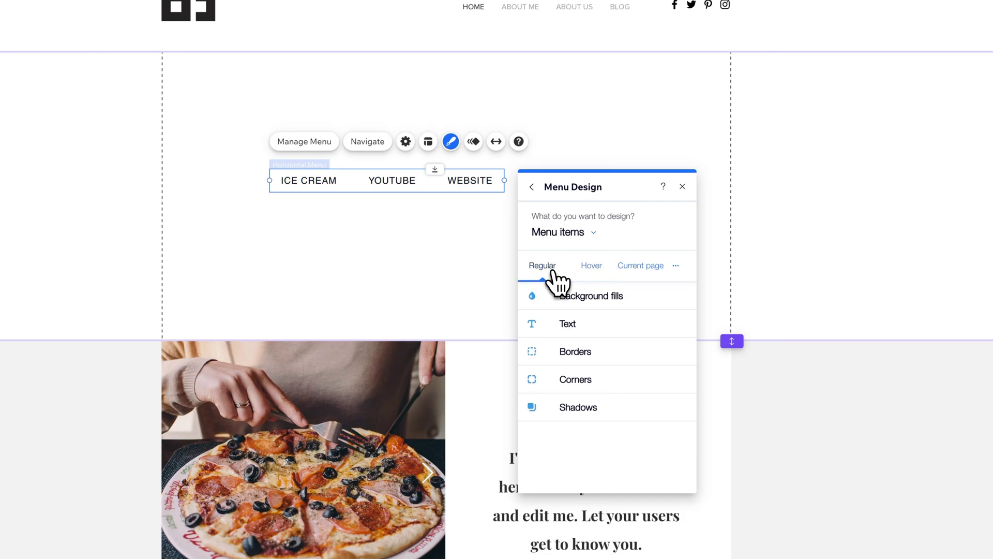
pyautogui.click(592, 267)
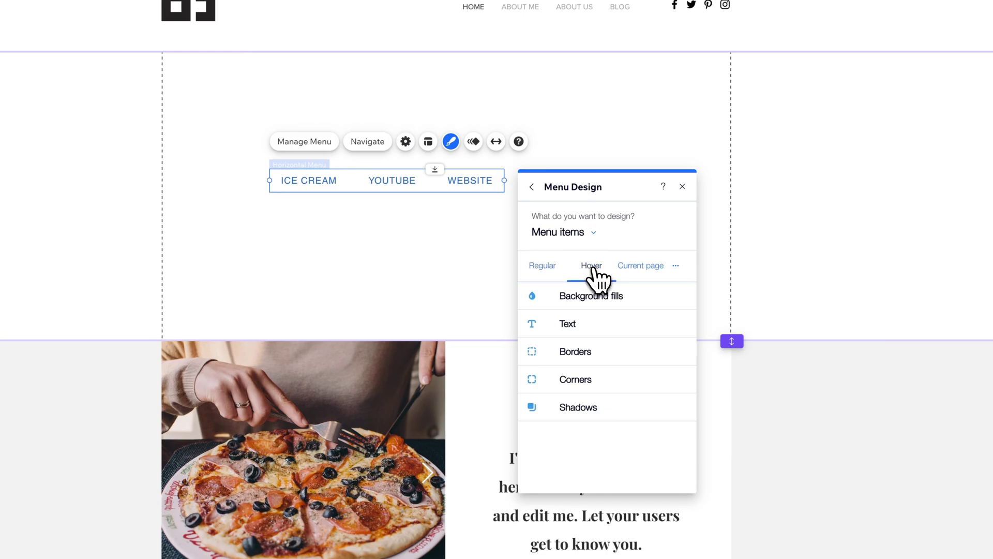
pyautogui.click(546, 268)
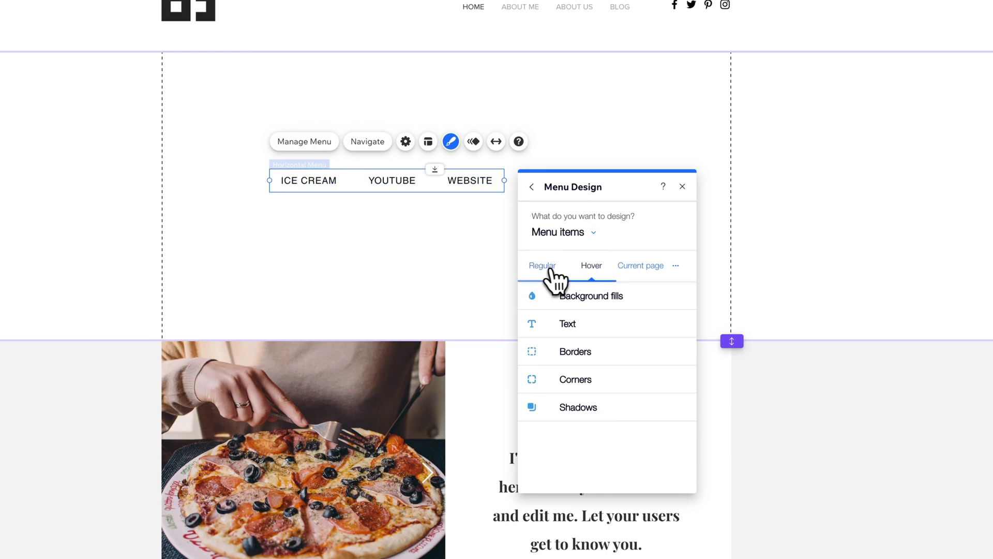
pyautogui.click(575, 268)
pyautogui.click(550, 266)
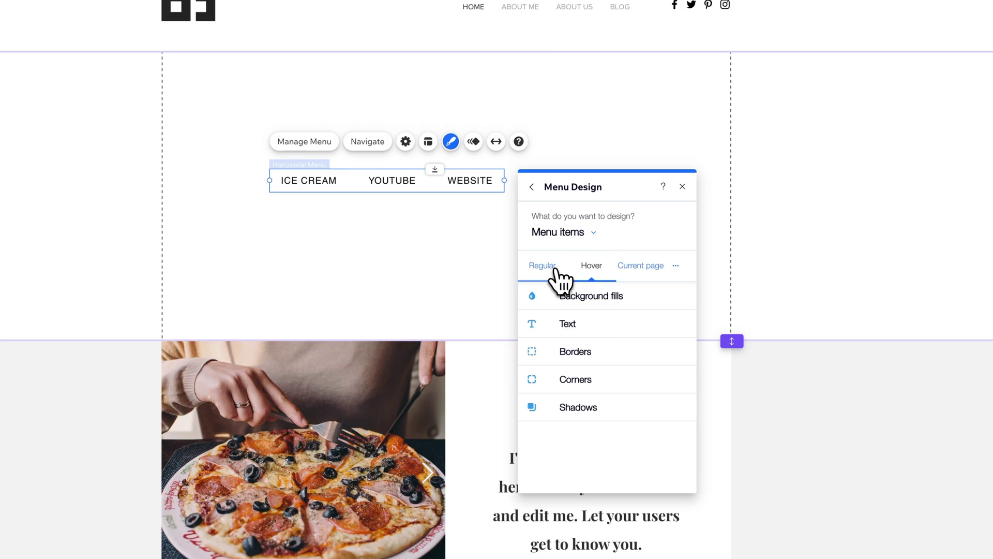
pyautogui.click(591, 268)
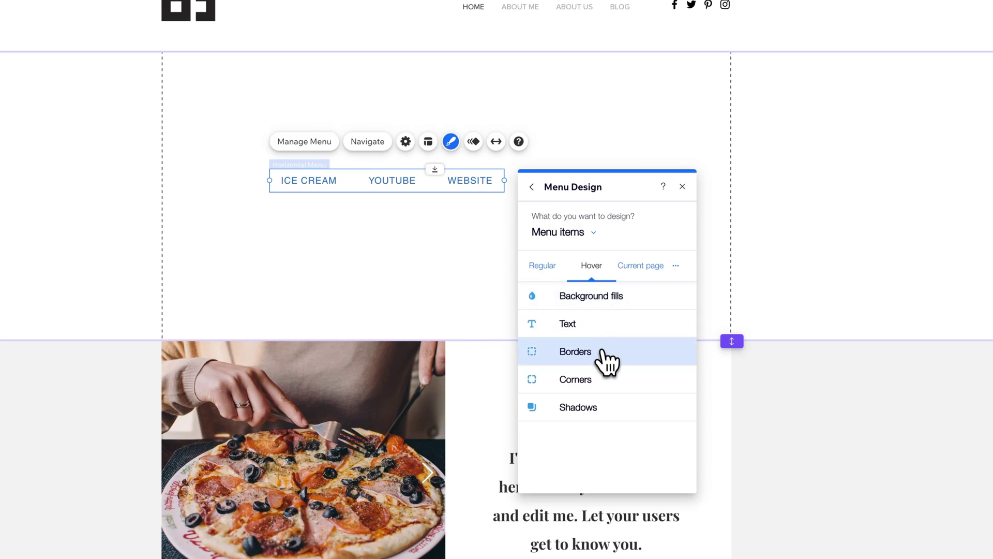
pyautogui.click(646, 268)
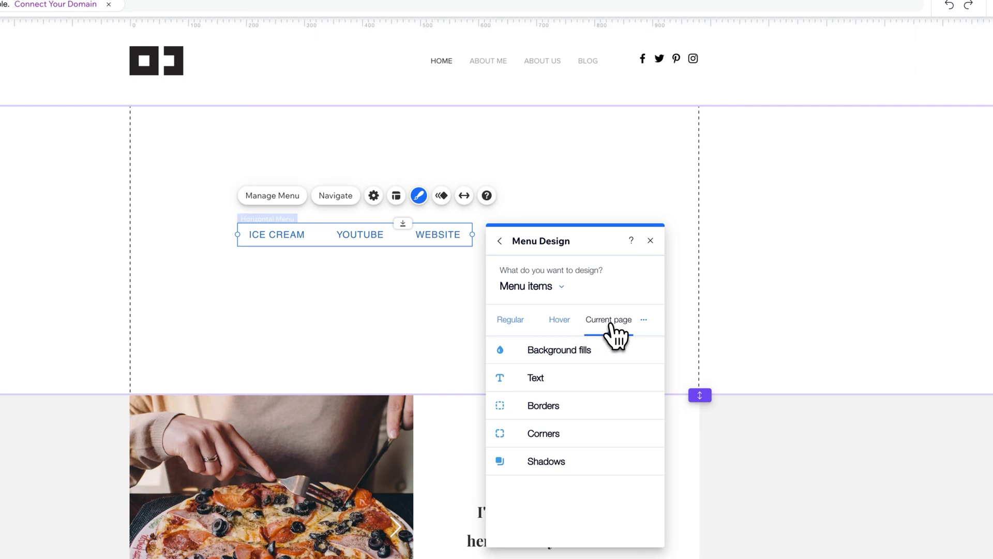
# Step: Reset the current-page styling to the regular design and set the menu font to Geotica Four Open
pyautogui.click(643, 320)
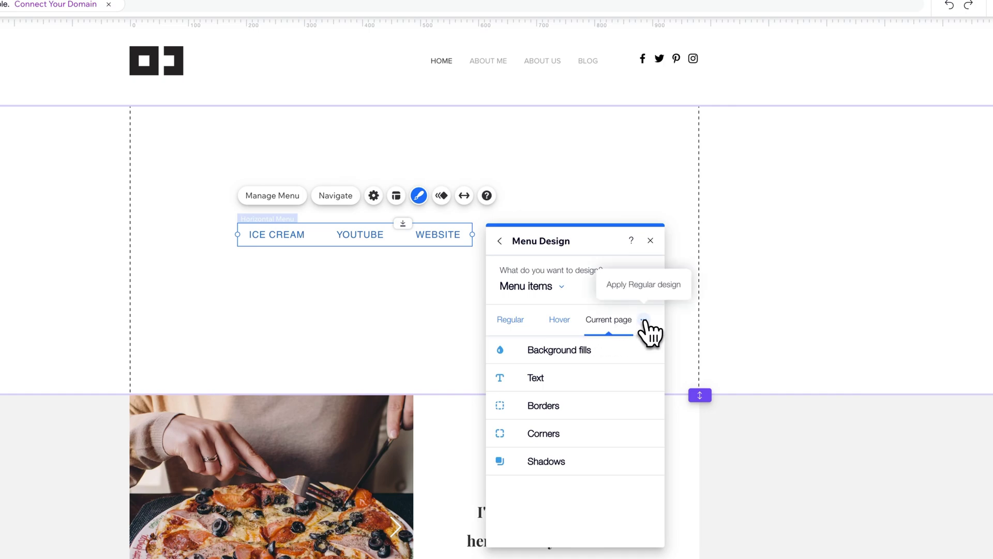
pyautogui.click(523, 323)
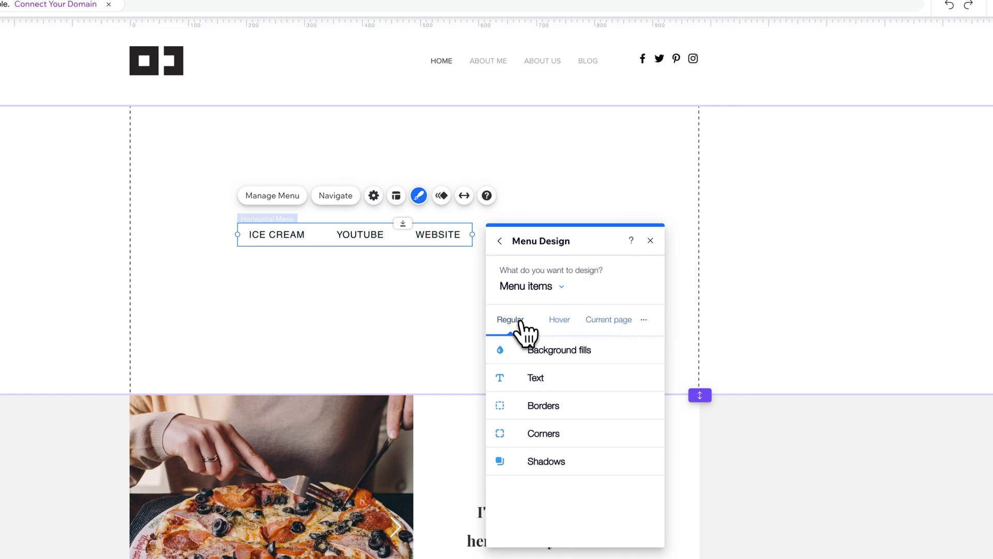
pyautogui.click(538, 382)
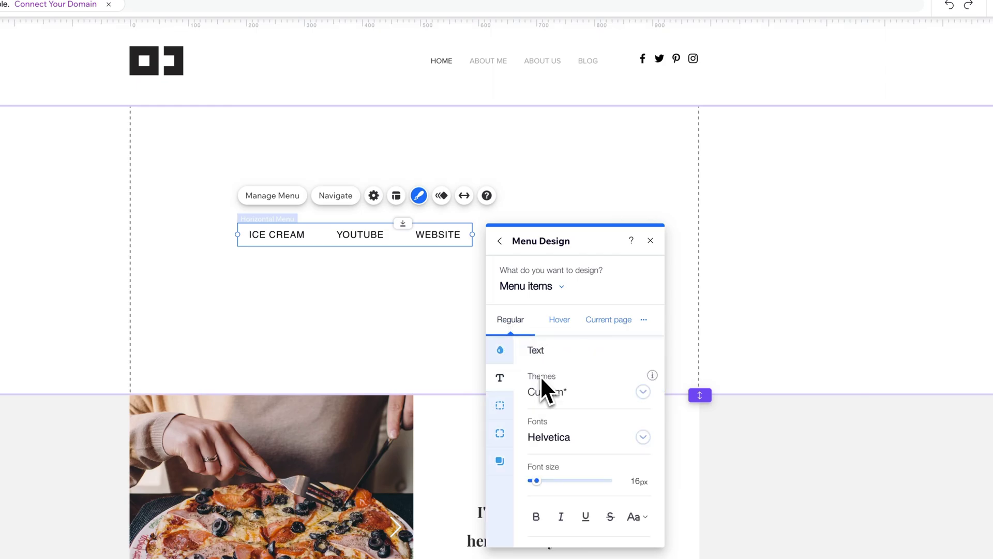
pyautogui.click(640, 440)
pyautogui.click(685, 445)
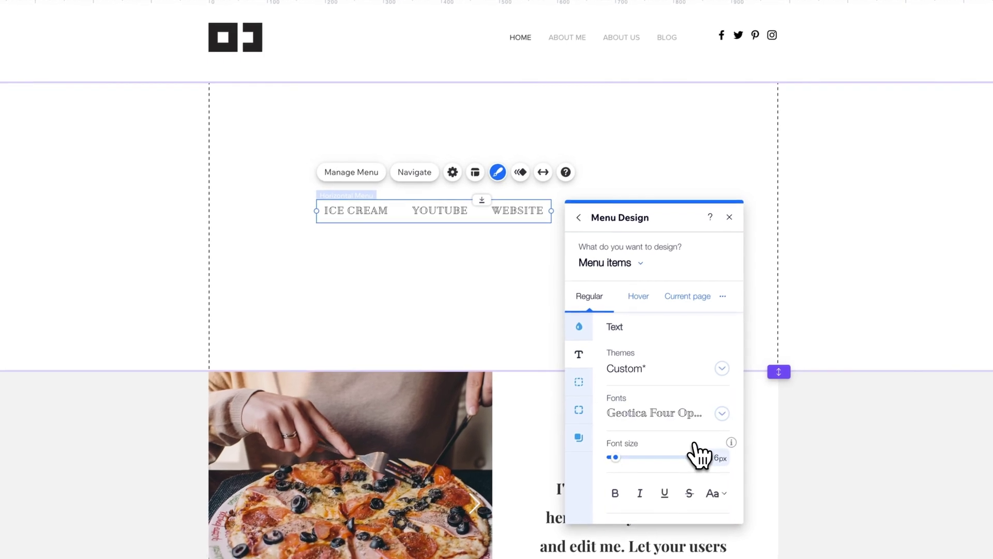
# Step: Make the regular-state menu item text bold, then bring up the hover state's options
pyautogui.click(687, 298)
pyautogui.click(640, 306)
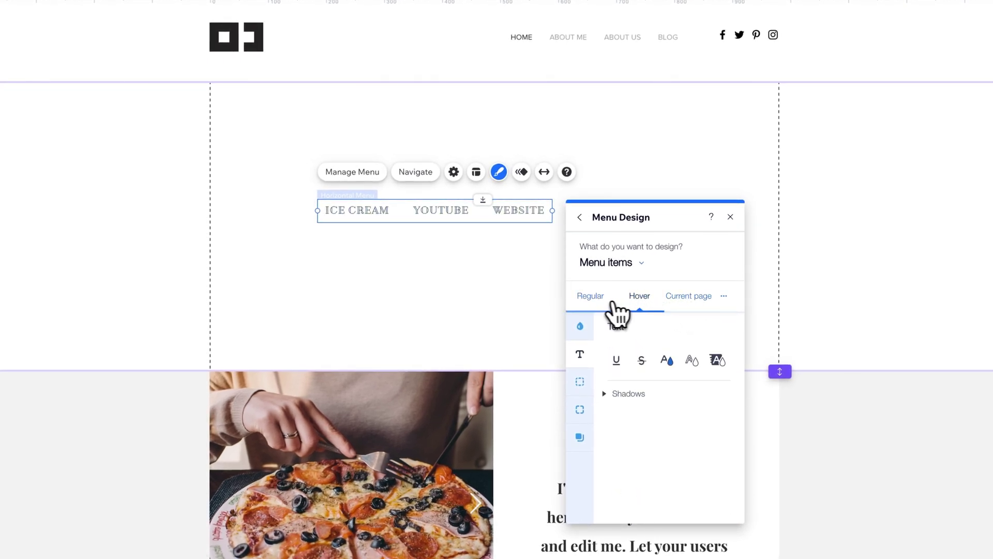
pyautogui.click(602, 307)
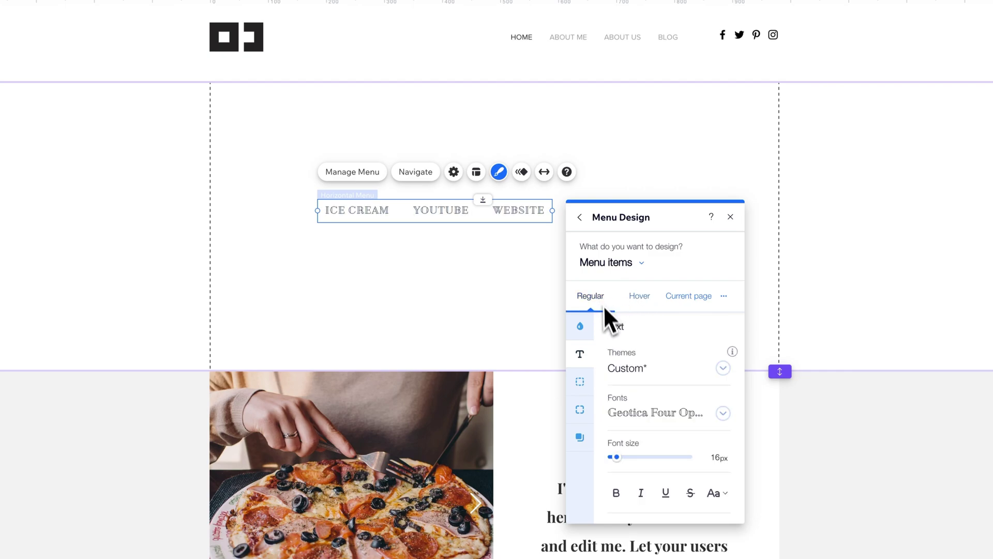
pyautogui.scroll(-3, 651, 447)
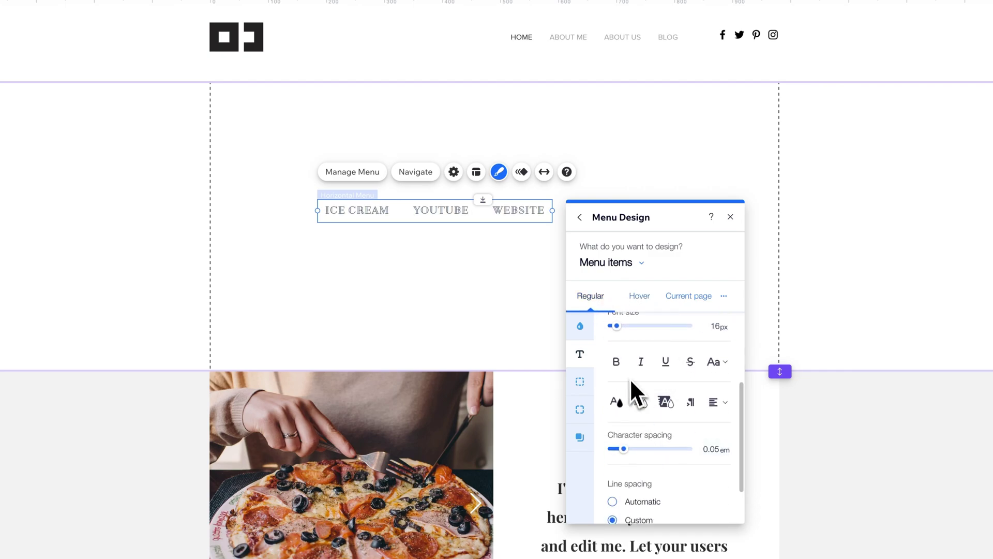
pyautogui.click(619, 363)
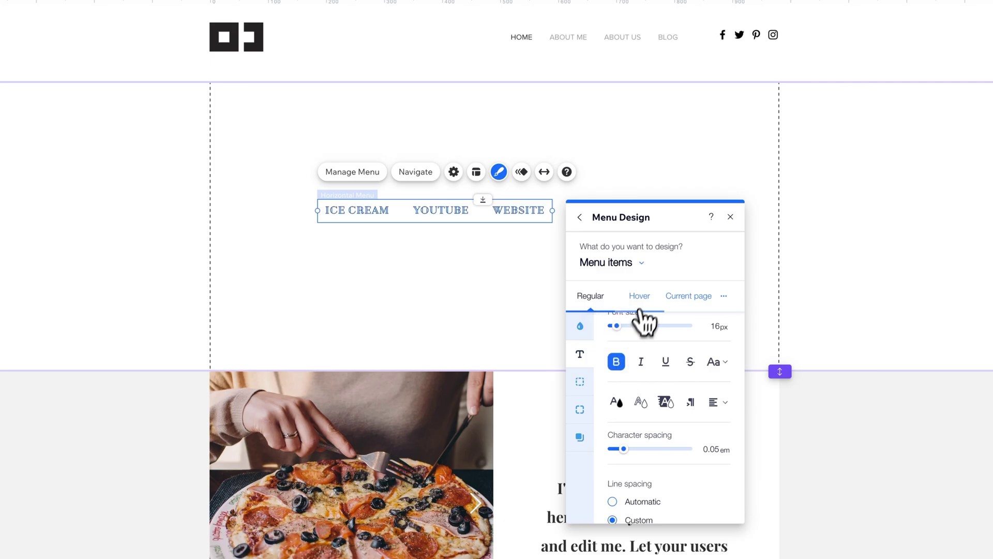
pyautogui.click(641, 301)
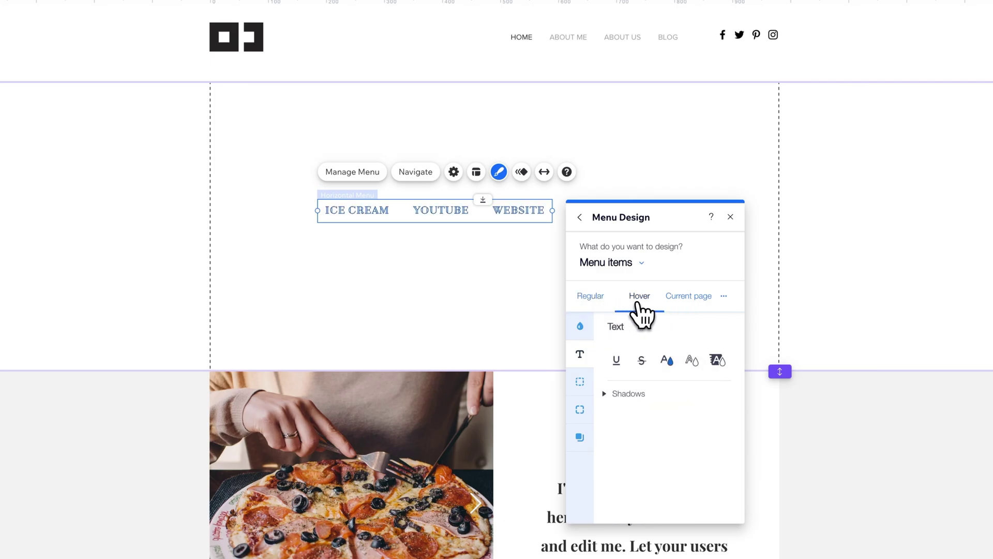
pyautogui.click(724, 297)
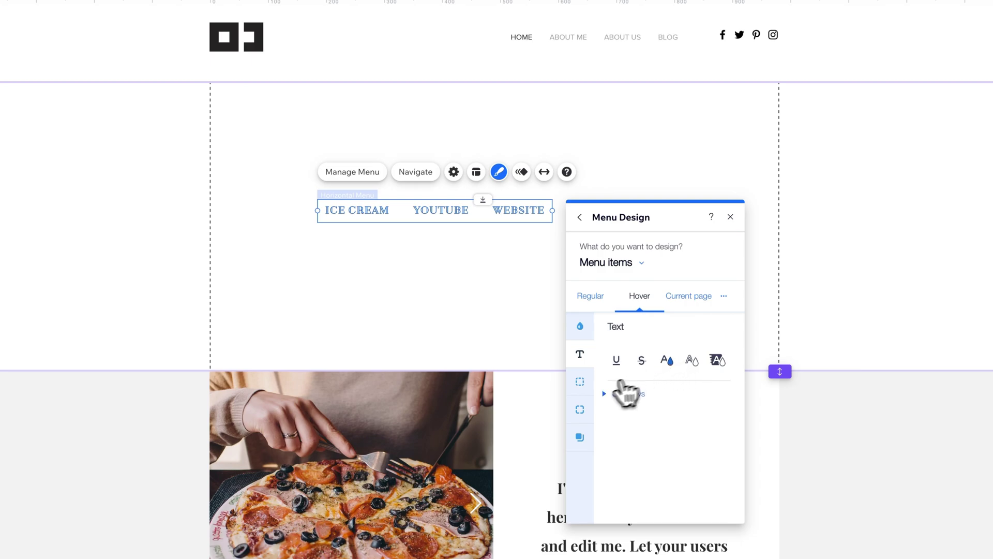
# Step: Add a shadow to the menu items' hover state
pyautogui.click(580, 437)
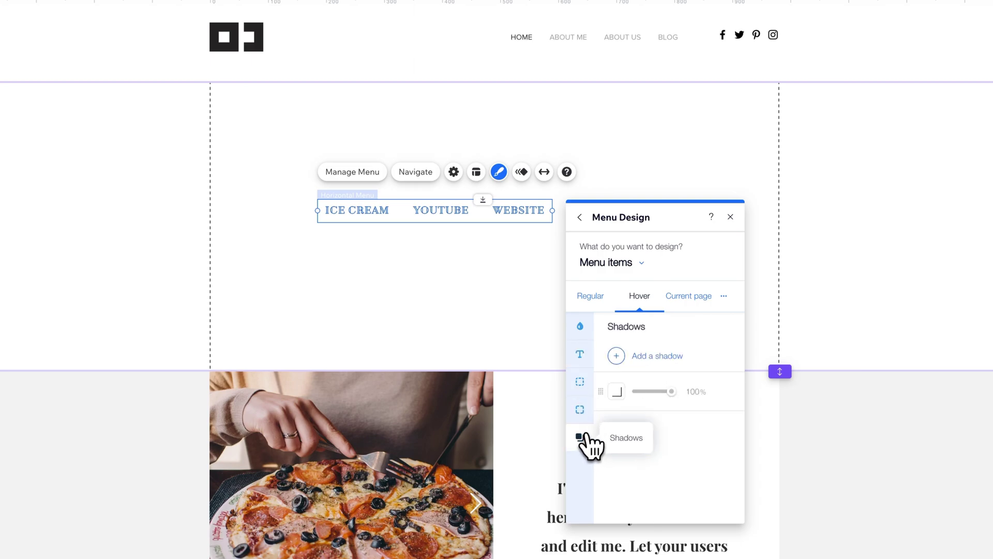
pyautogui.click(615, 356)
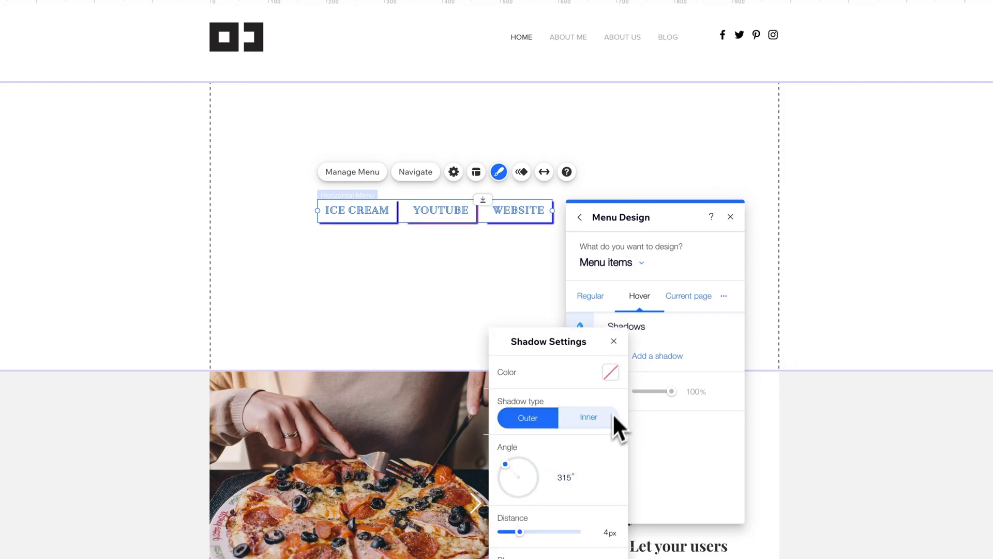
pyautogui.click(631, 345)
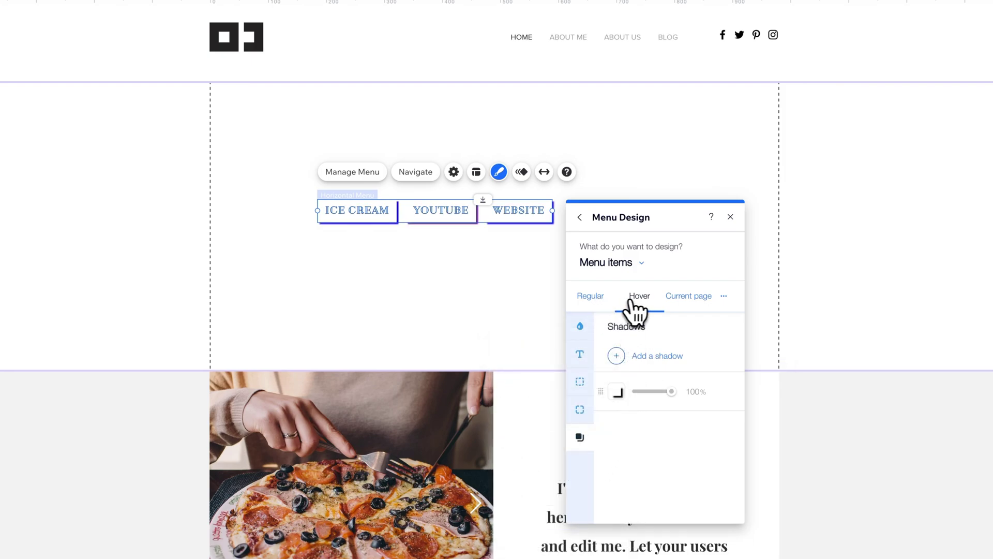
pyautogui.click(657, 299)
# Step: Apply the regular design to the hover state so both looks match
pyautogui.click(723, 296)
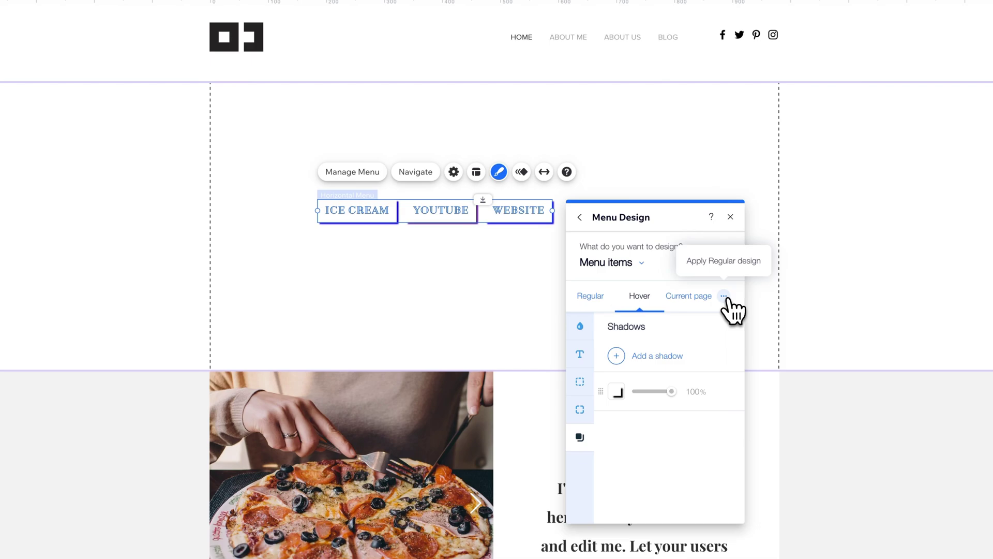
pyautogui.click(640, 304)
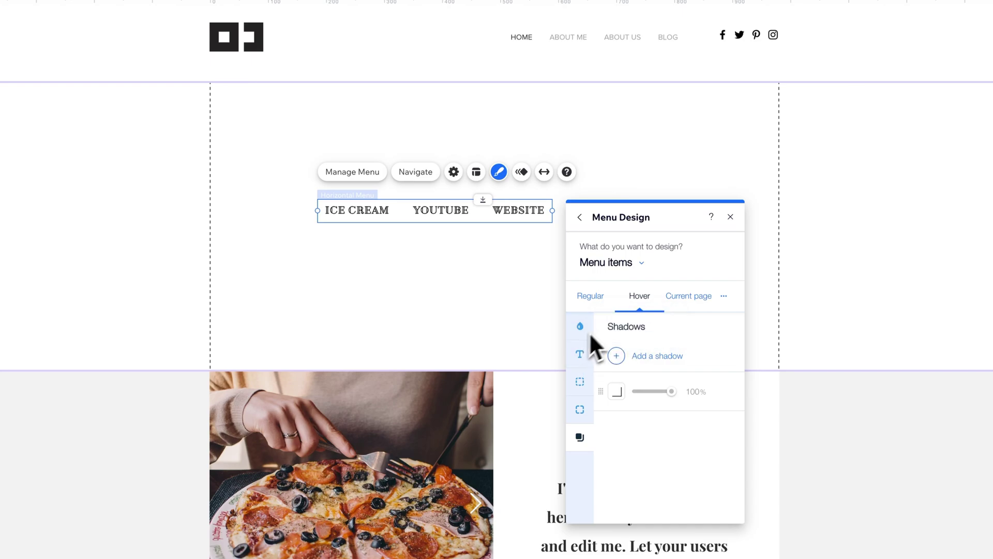
pyautogui.click(725, 298)
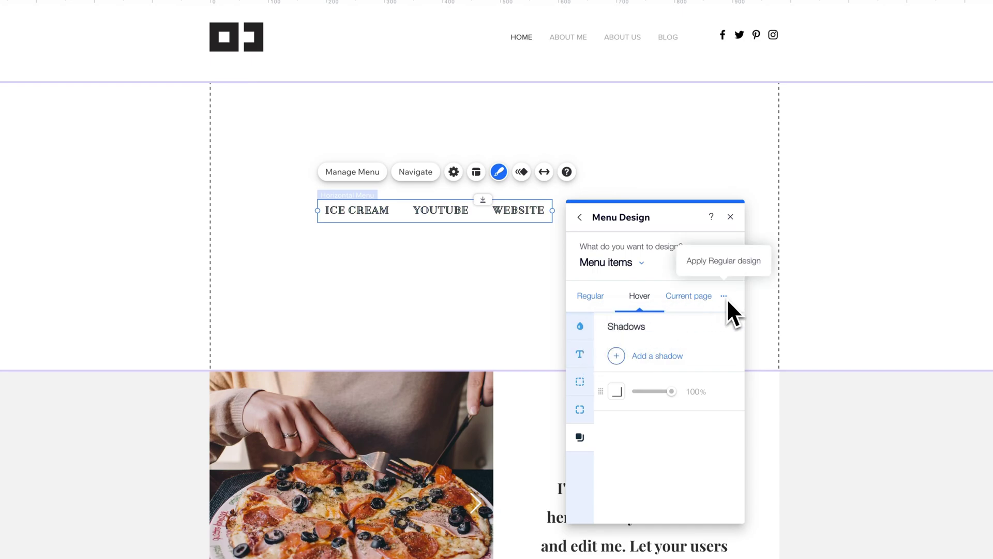
pyautogui.click(689, 303)
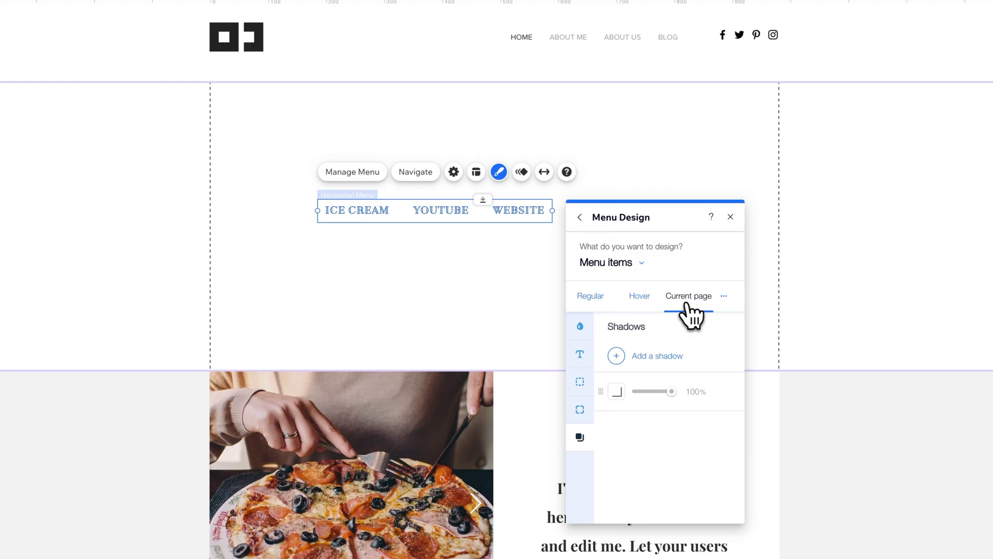
pyautogui.click(595, 301)
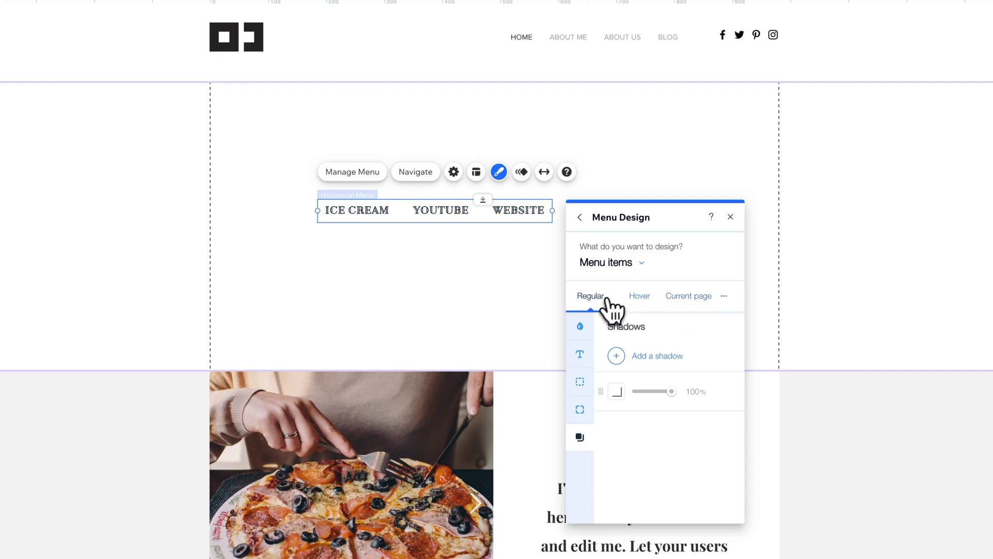
# Step: Switch to designing the menu container and show its background fill at 100%
pyautogui.click(621, 263)
pyautogui.click(635, 264)
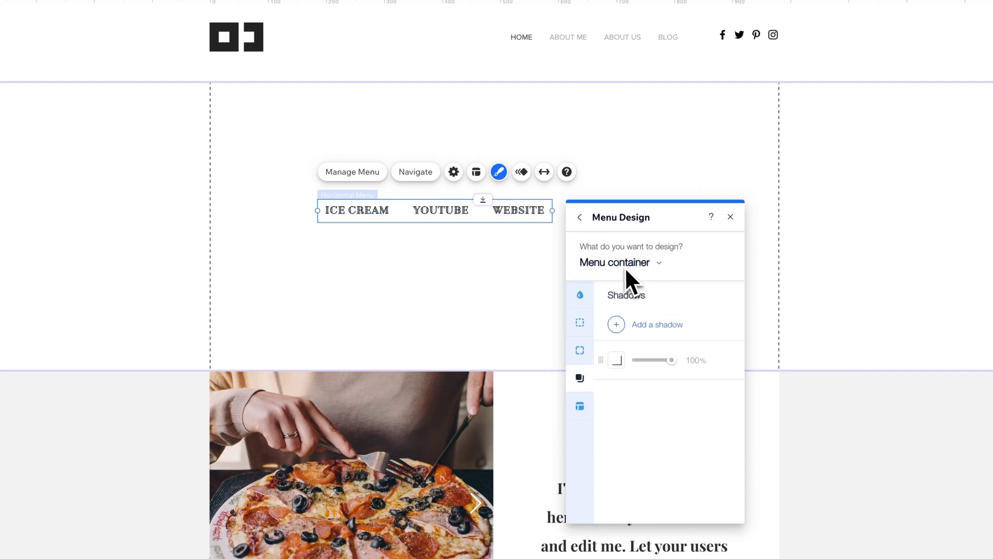
pyautogui.click(581, 297)
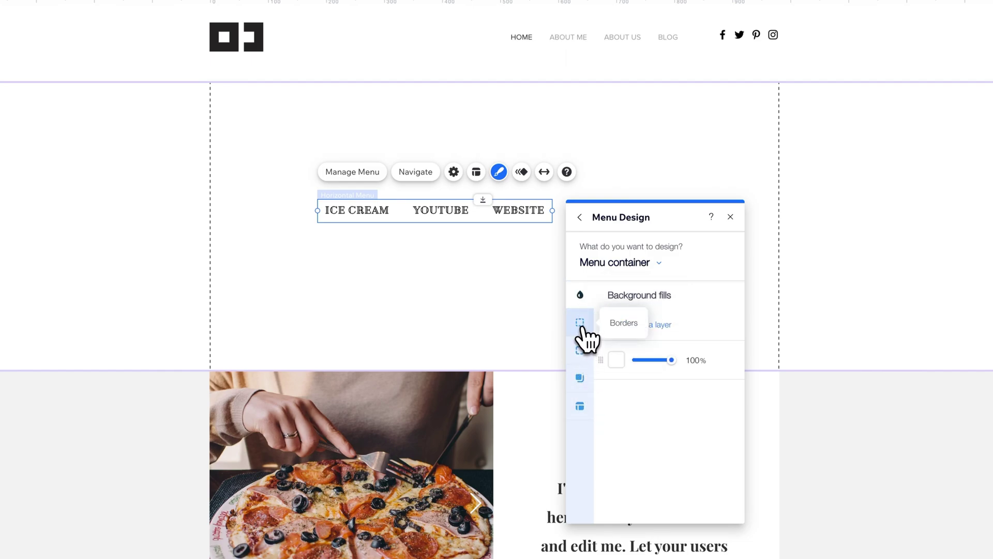
pyautogui.click(520, 240)
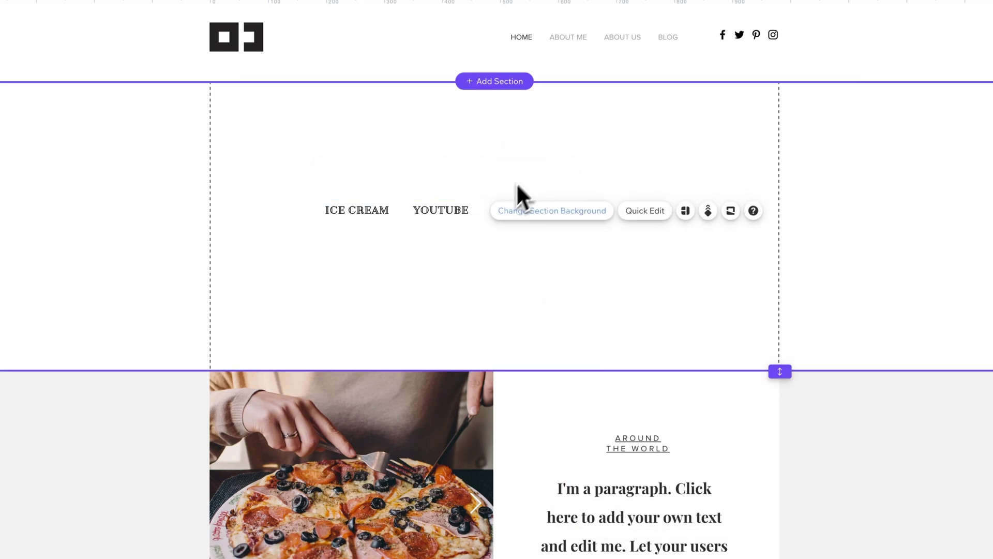
pyautogui.click(445, 212)
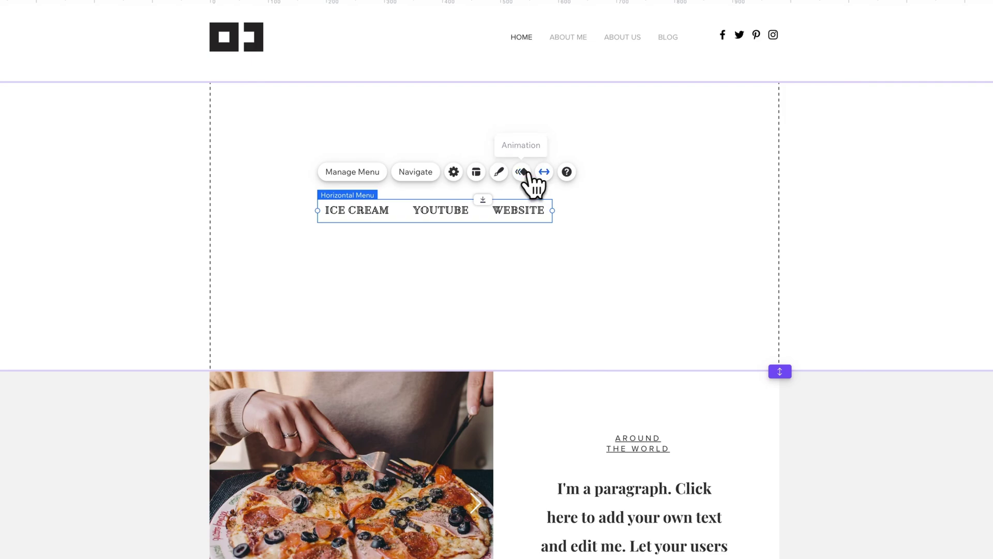
pyautogui.click(544, 172)
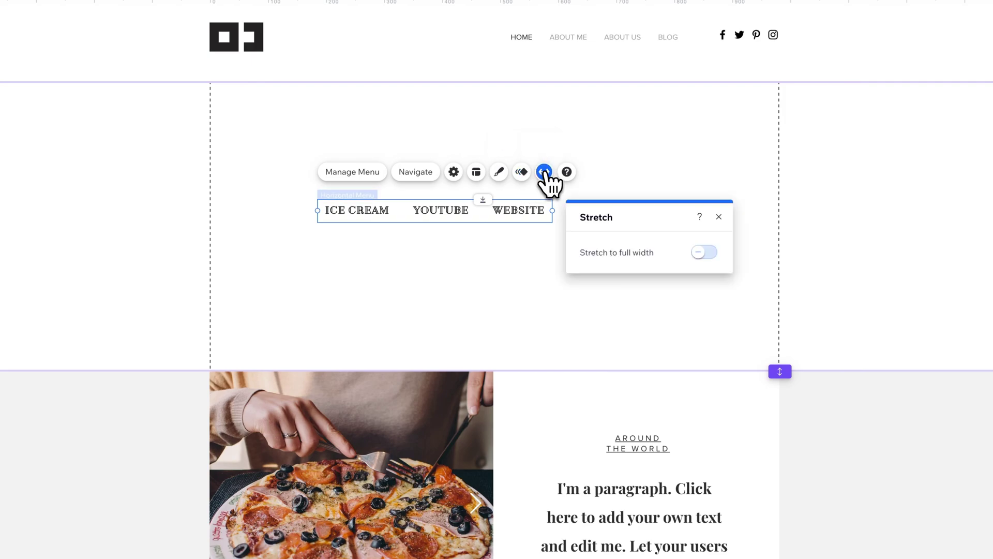
pyautogui.click(700, 253)
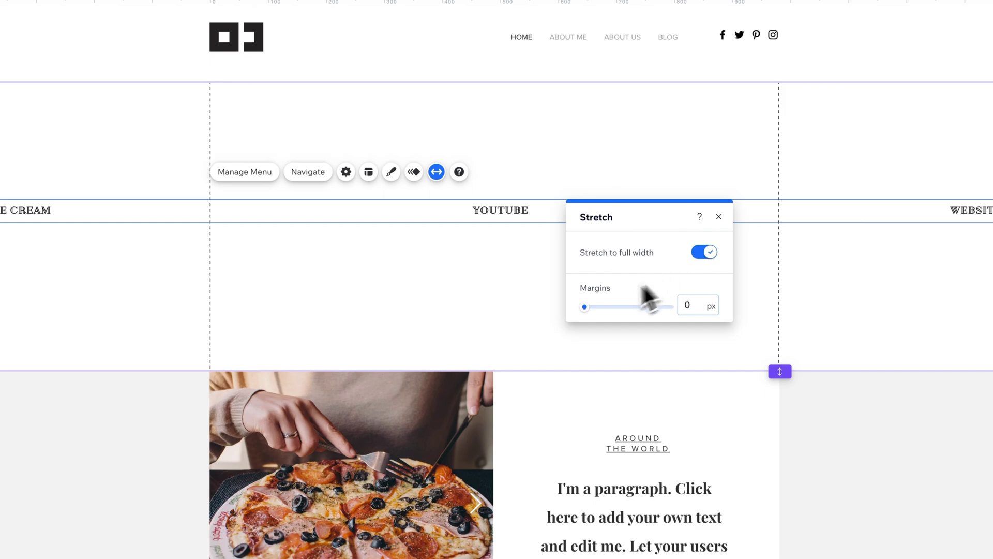
pyautogui.moveTo(587, 310); pyautogui.dragTo(627, 311)
pyautogui.click(705, 253)
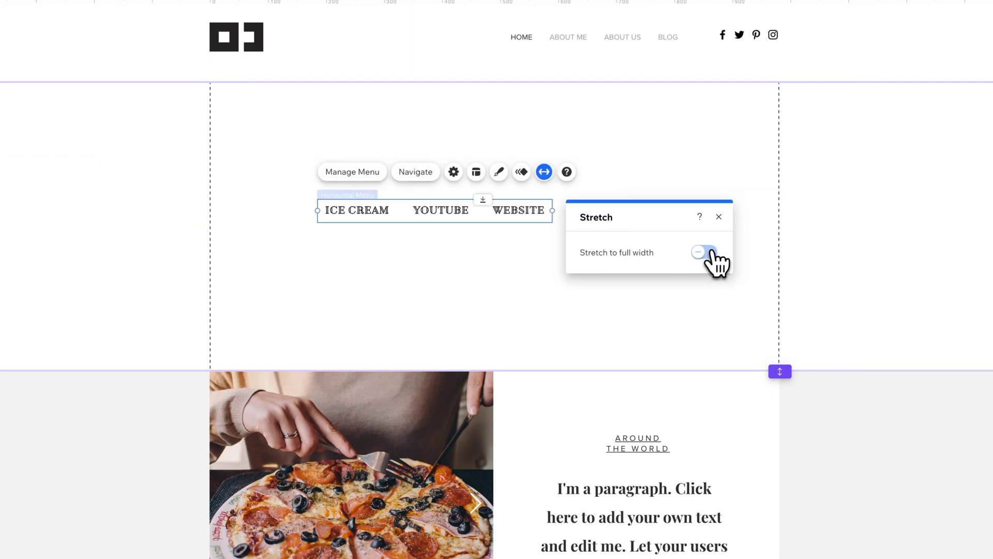
pyautogui.click(718, 216)
# Step: Drag the menu left and higher, then widen it so ICE CREAM, YOUTUBE, WEBSITE fit one row
pyautogui.moveTo(452, 206); pyautogui.dragTo(346, 319)
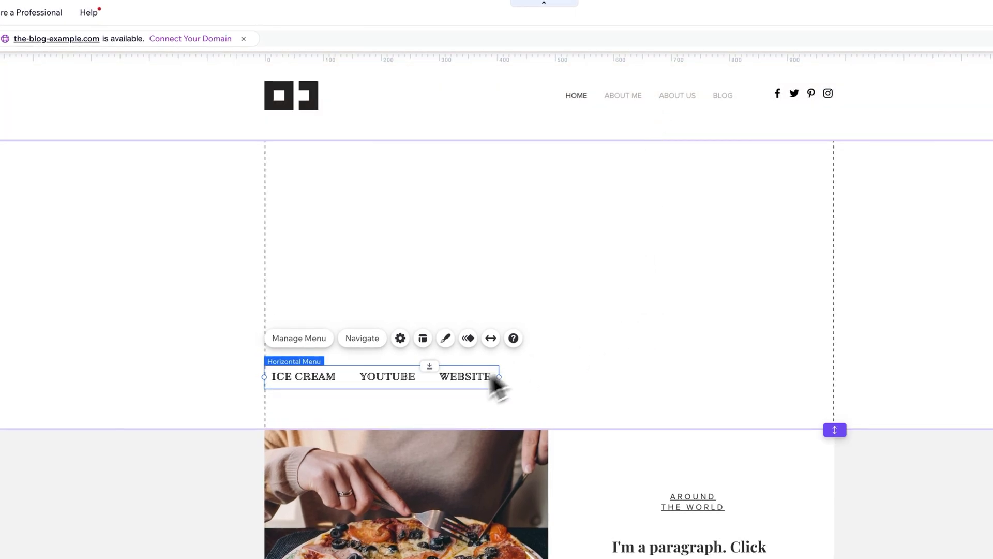
pyautogui.moveTo(474, 380); pyautogui.dragTo(367, 304)
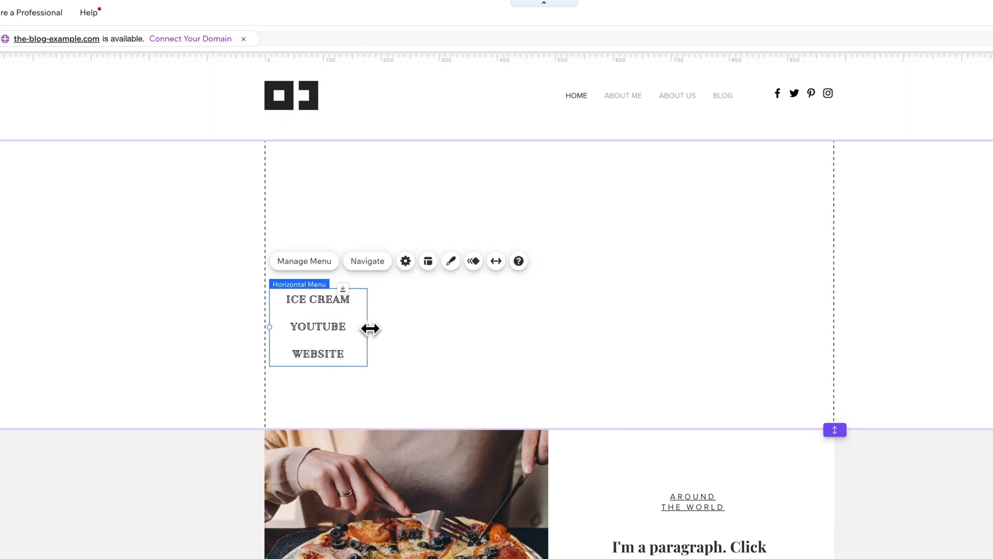
pyautogui.moveTo(366, 329); pyautogui.dragTo(530, 317)
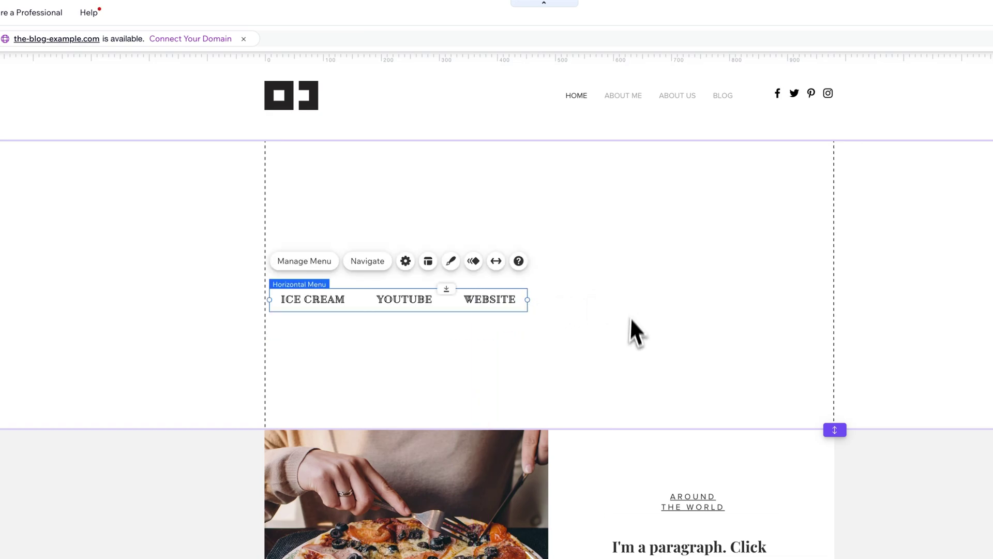